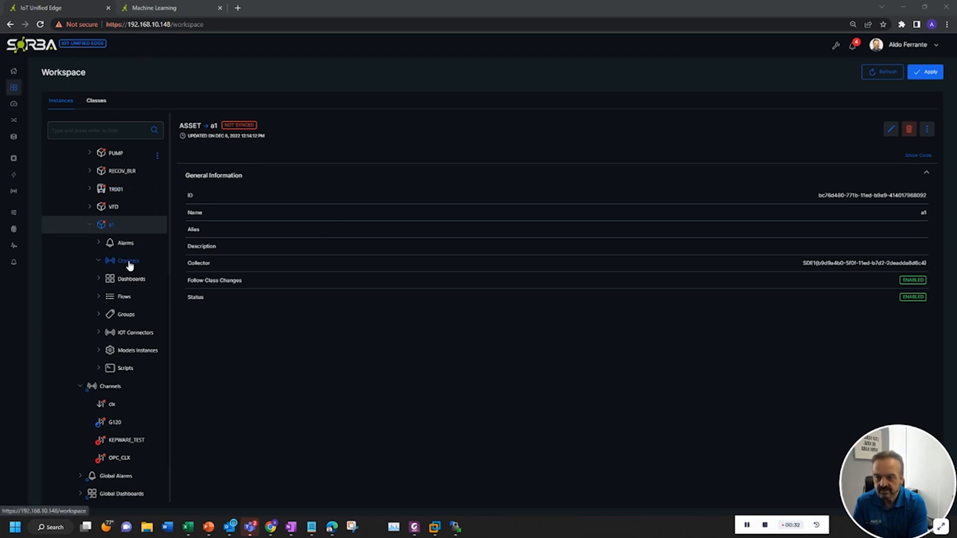
Add a new channel under asset a1 and name it clx1
{"action": "scroll", "coordinate": [130, 267], "scroll_direction": "up", "scroll_amount": 3}
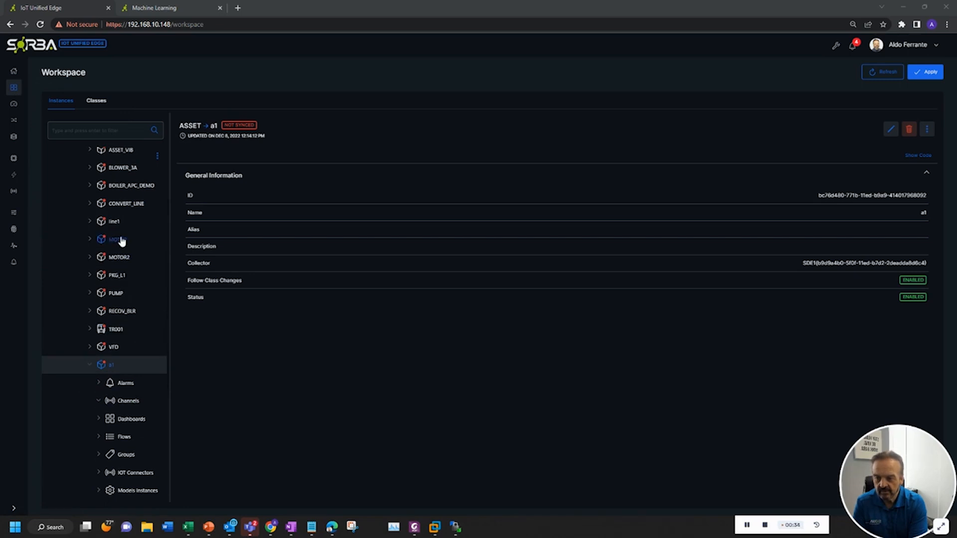
{"action": "scroll", "coordinate": [125, 250], "scroll_direction": "down", "scroll_amount": 2}
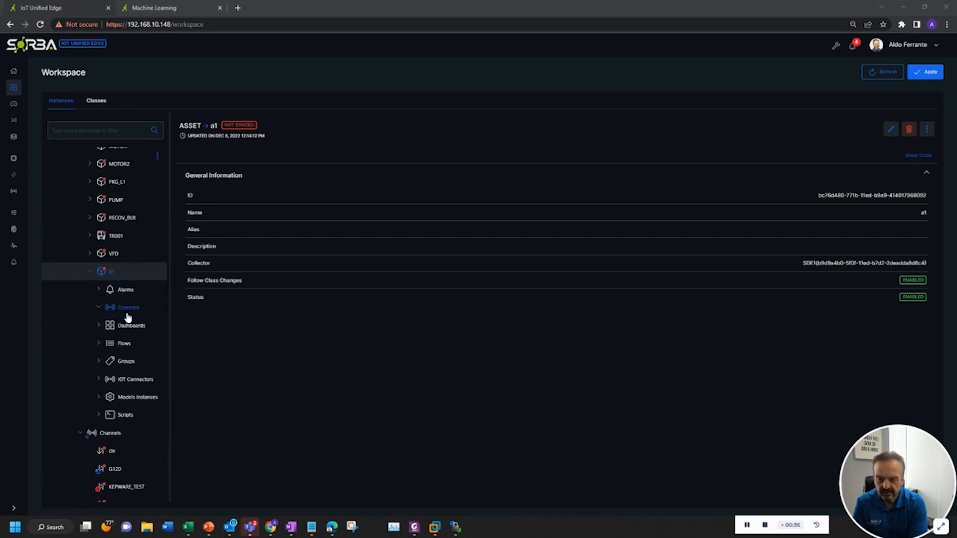
{"action": "scroll", "coordinate": [124, 314], "scroll_direction": "down", "scroll_amount": 1}
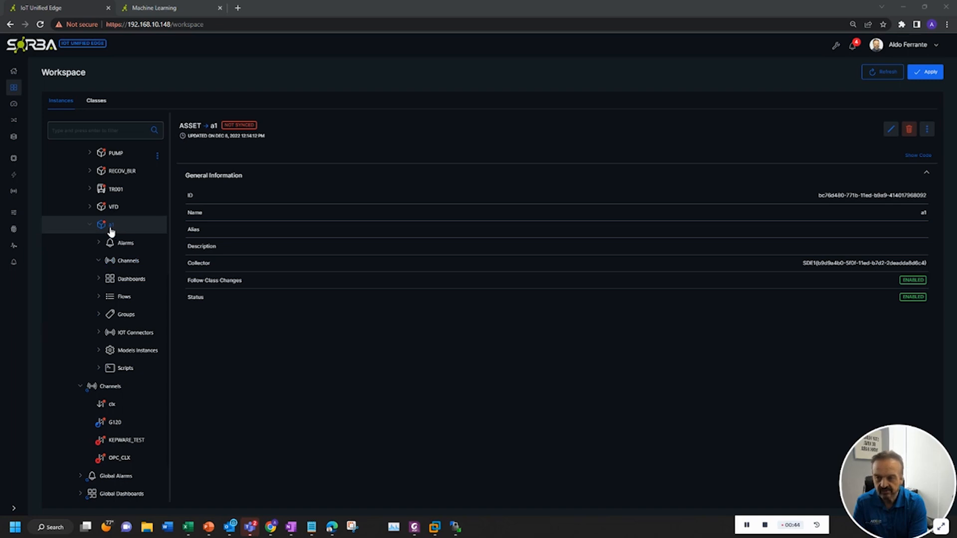
{"action": "left_click", "coordinate": [128, 261]}
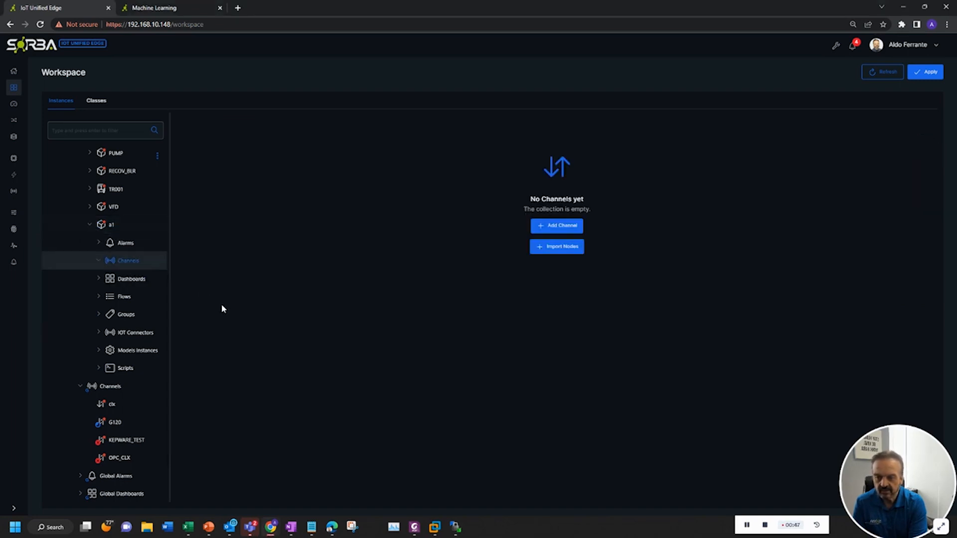
{"action": "left_click", "coordinate": [555, 230]}
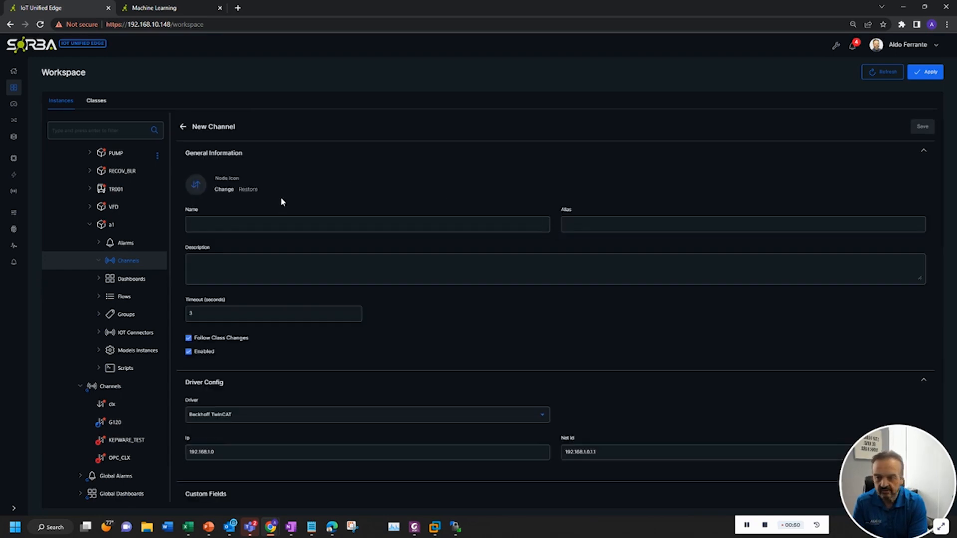
{"action": "left_click", "coordinate": [285, 223]}
{"action": "type", "text": "clx"}
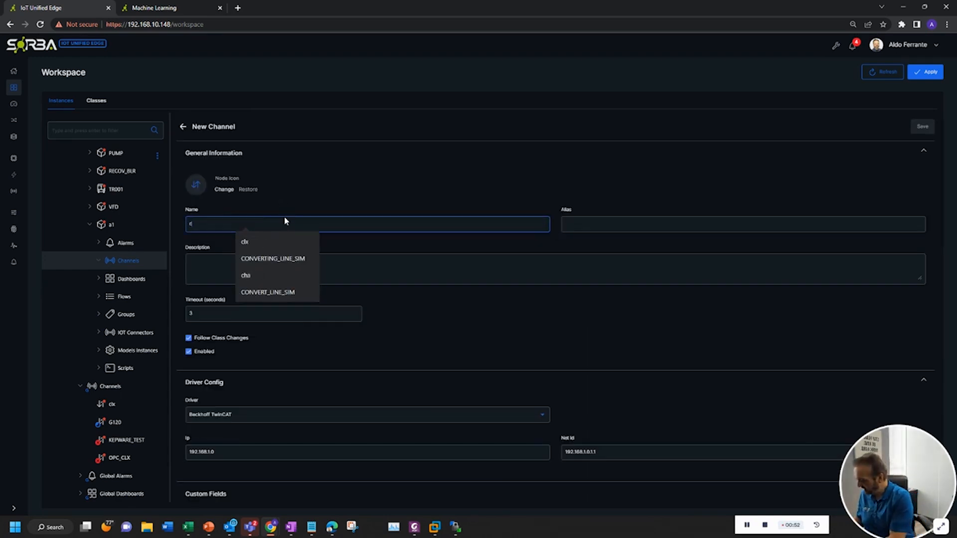
{"action": "left_click", "coordinate": [399, 177]}
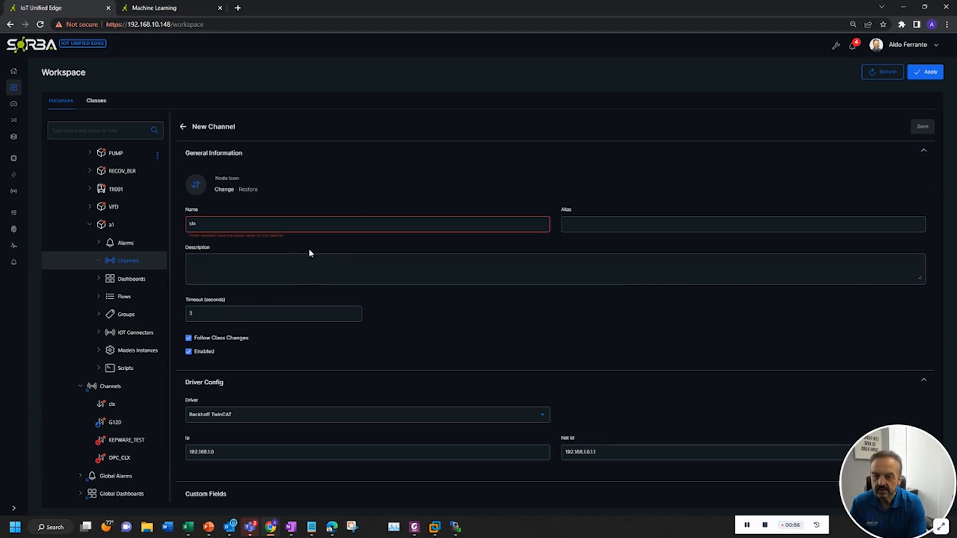
{"action": "left_click", "coordinate": [202, 225]}
{"action": "type", "text": "1"}
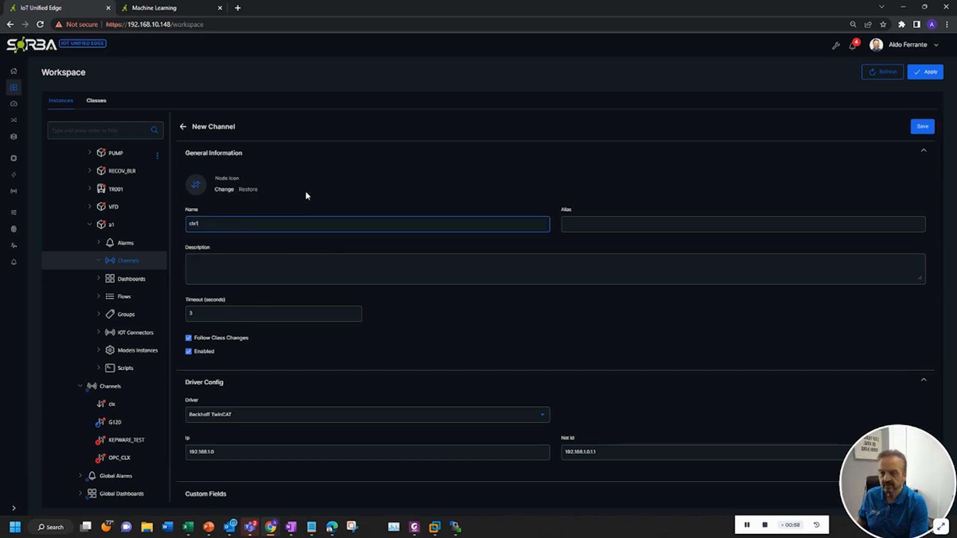
{"action": "left_click", "coordinate": [444, 342]}
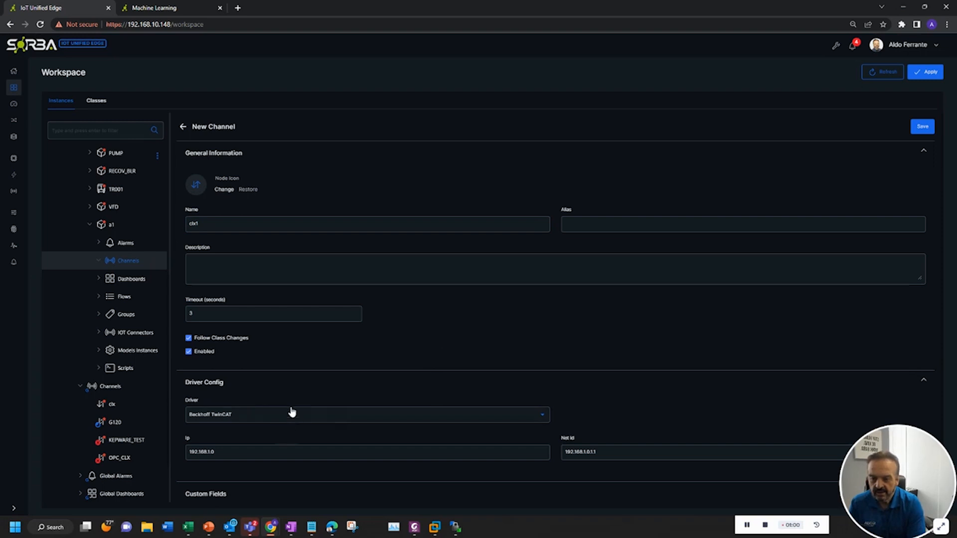
Set the channel's driver to CIP-EtherNet/IP
{"action": "scroll", "coordinate": [380, 358], "scroll_direction": "down", "scroll_amount": 1}
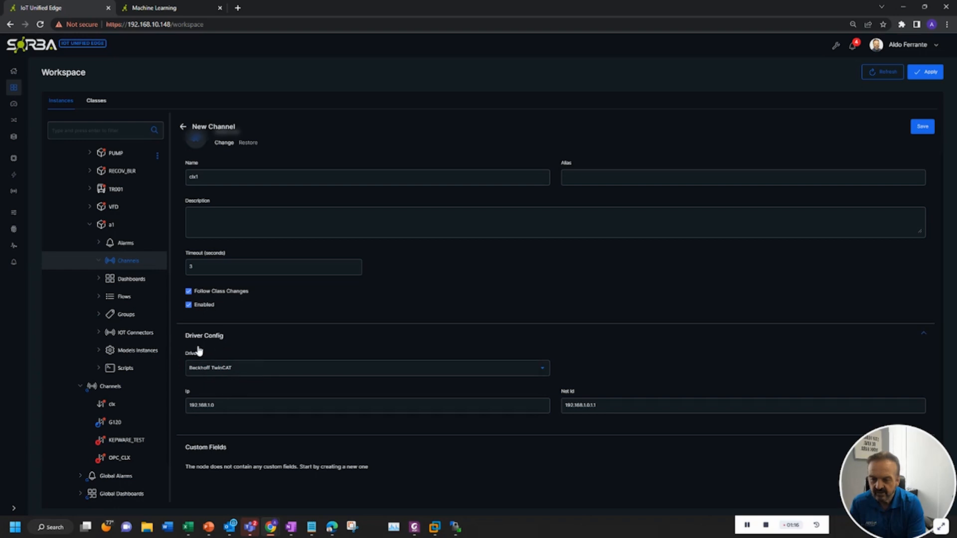
{"action": "left_click", "coordinate": [257, 372]}
{"action": "scroll", "coordinate": [263, 407], "scroll_direction": "down", "scroll_amount": 2}
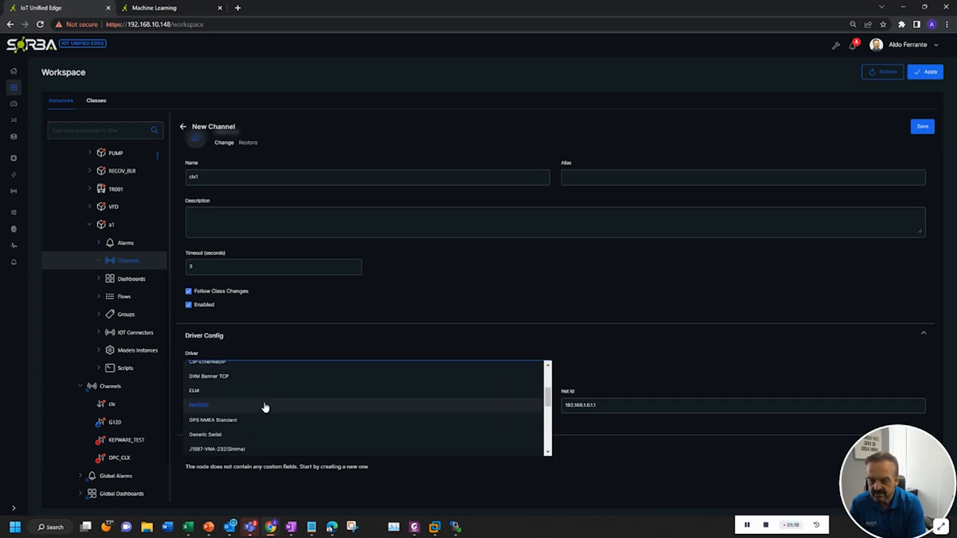
{"action": "scroll", "coordinate": [265, 406], "scroll_direction": "up", "scroll_amount": 3}
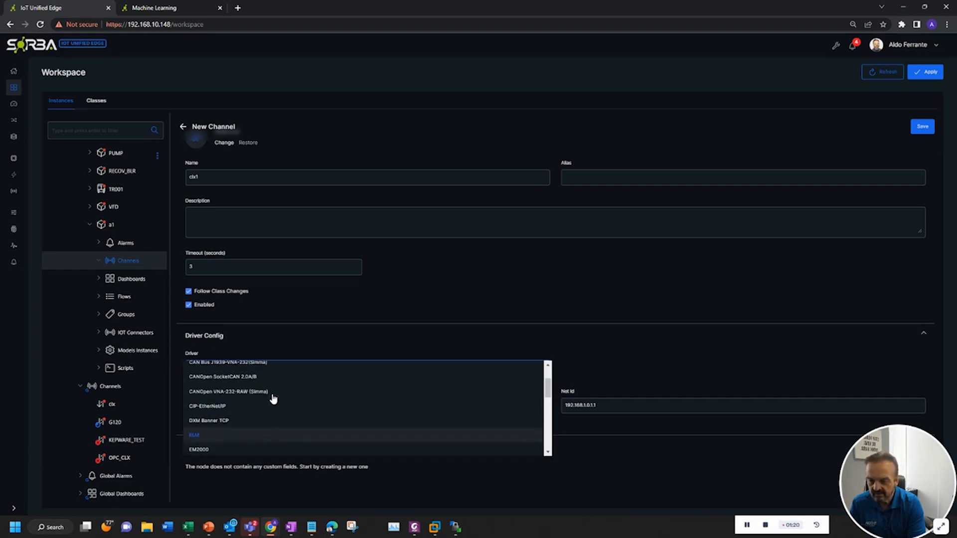
{"action": "left_click", "coordinate": [252, 412]}
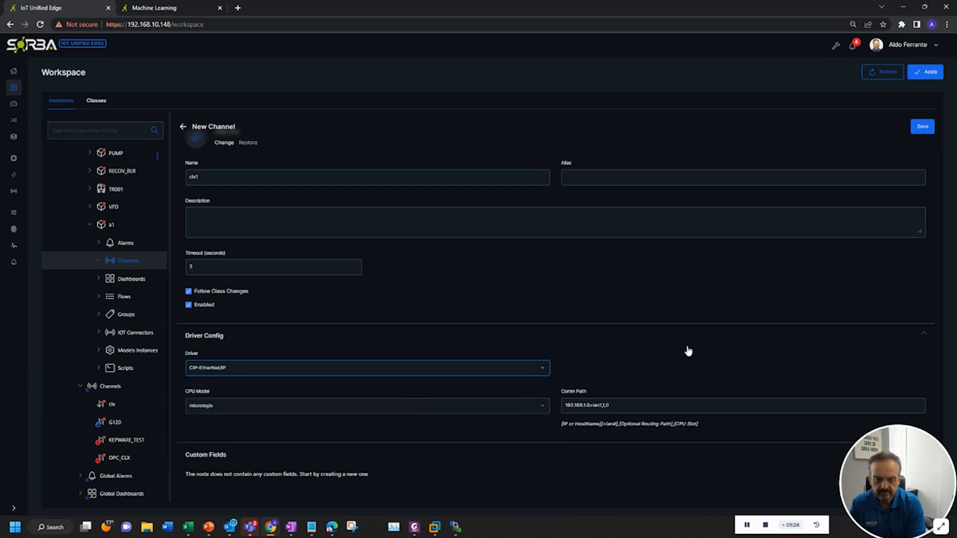
Set the CPU model to Compactlogix
{"action": "scroll", "coordinate": [743, 349], "scroll_direction": "down", "scroll_amount": 1}
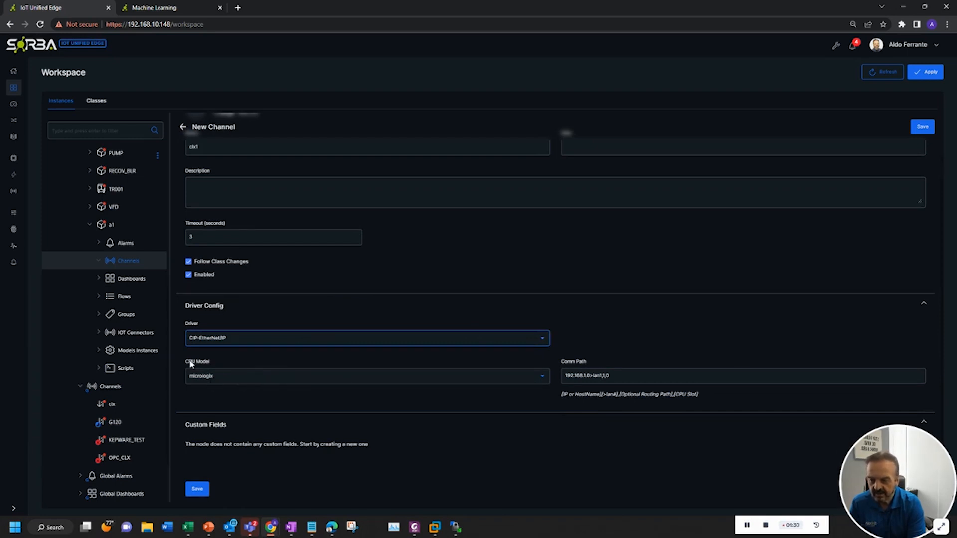
{"action": "left_click", "coordinate": [228, 378]}
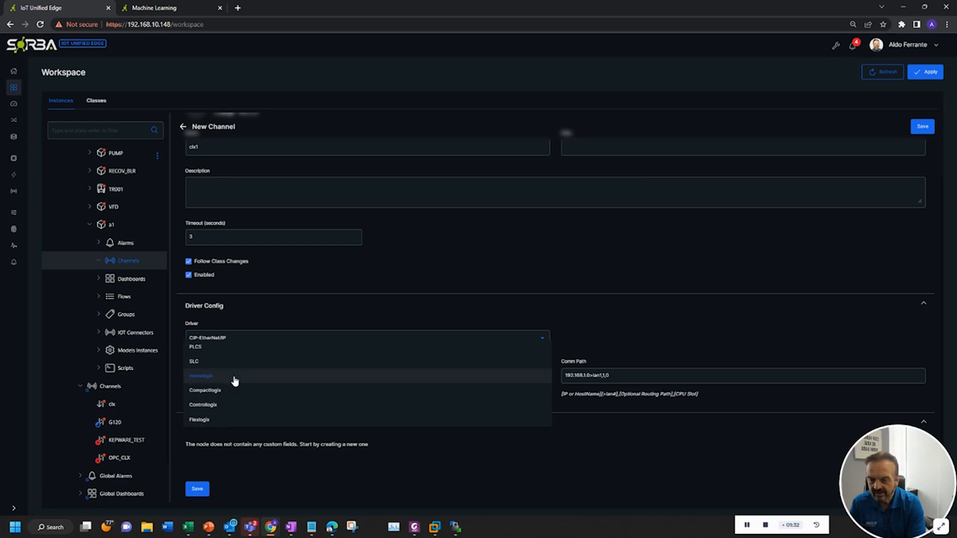
{"action": "left_click", "coordinate": [257, 394]}
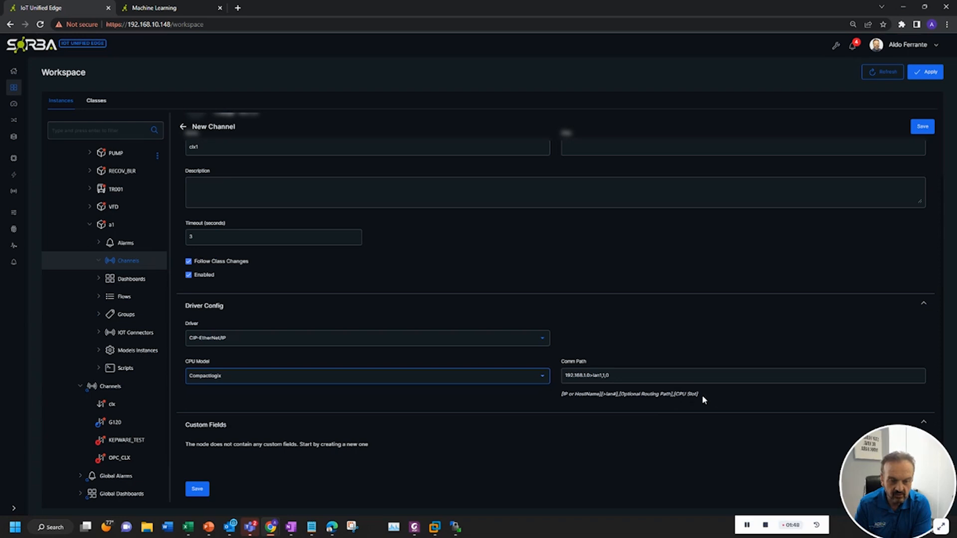
Set the comm path to 192.168.10.40,1,0 and save the channel
{"action": "left_click", "coordinate": [630, 378]}
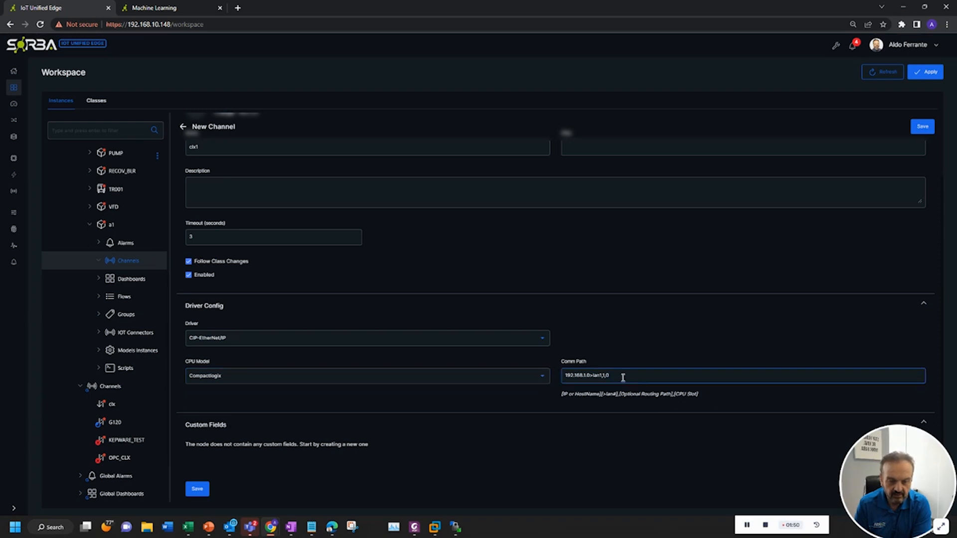
{"action": "triple_click", "coordinate": [623, 377]}
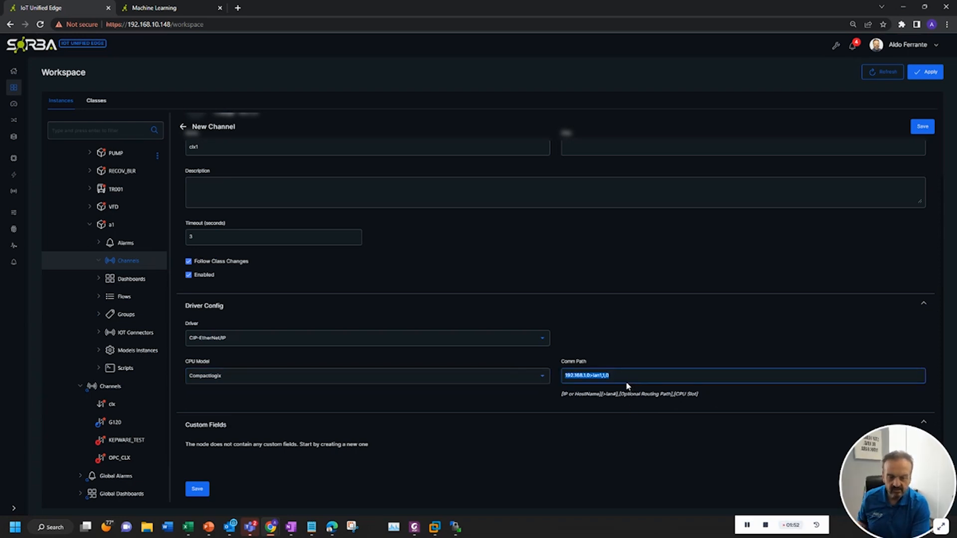
{"action": "type", "text": "192"}
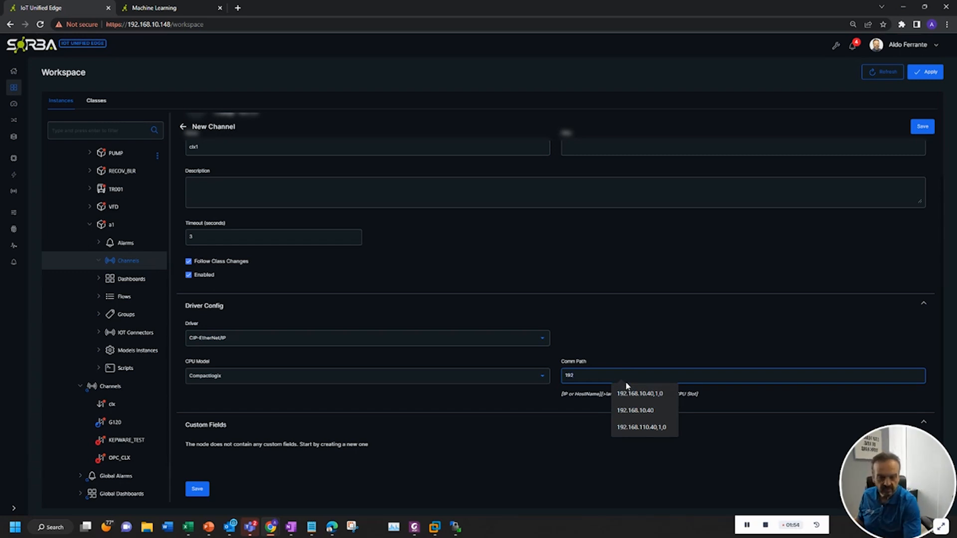
{"action": "left_click", "coordinate": [635, 393]}
{"action": "left_click", "coordinate": [639, 395]}
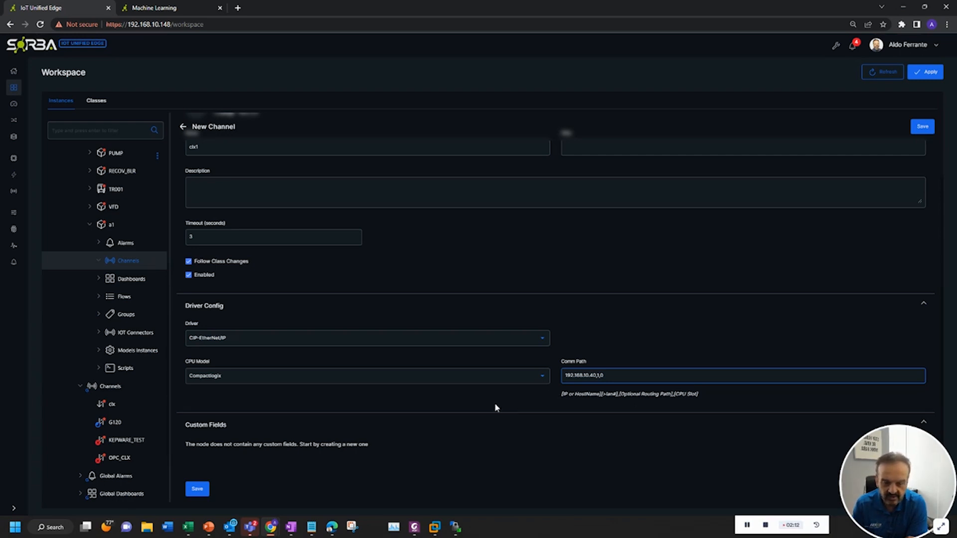
{"action": "left_click", "coordinate": [198, 488]}
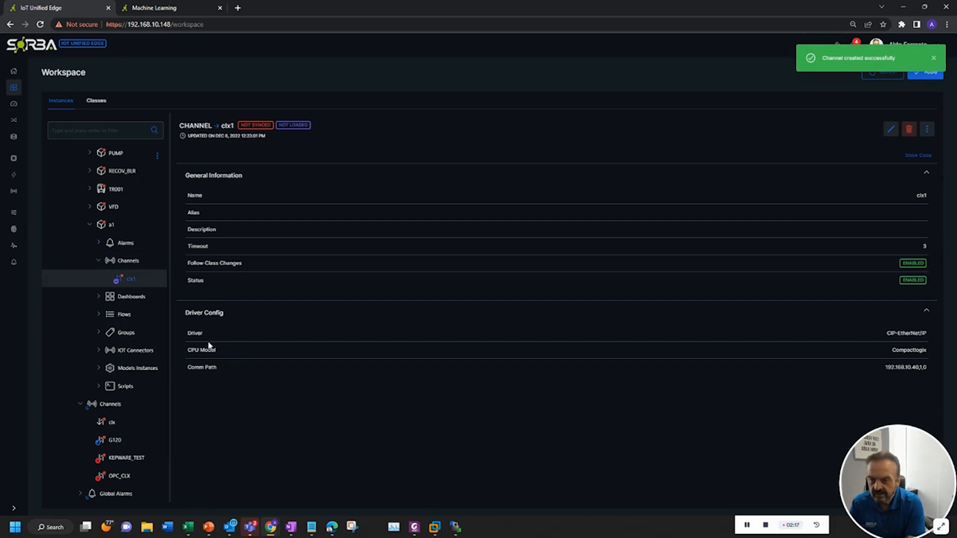
Dismiss the notification and apply the workspace changes
{"action": "left_click", "coordinate": [934, 58]}
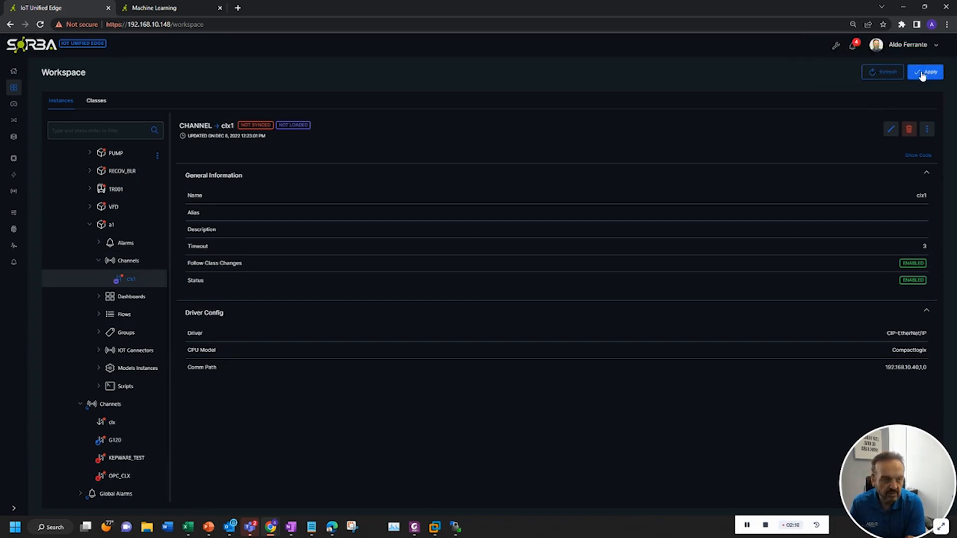
{"action": "left_click", "coordinate": [923, 72]}
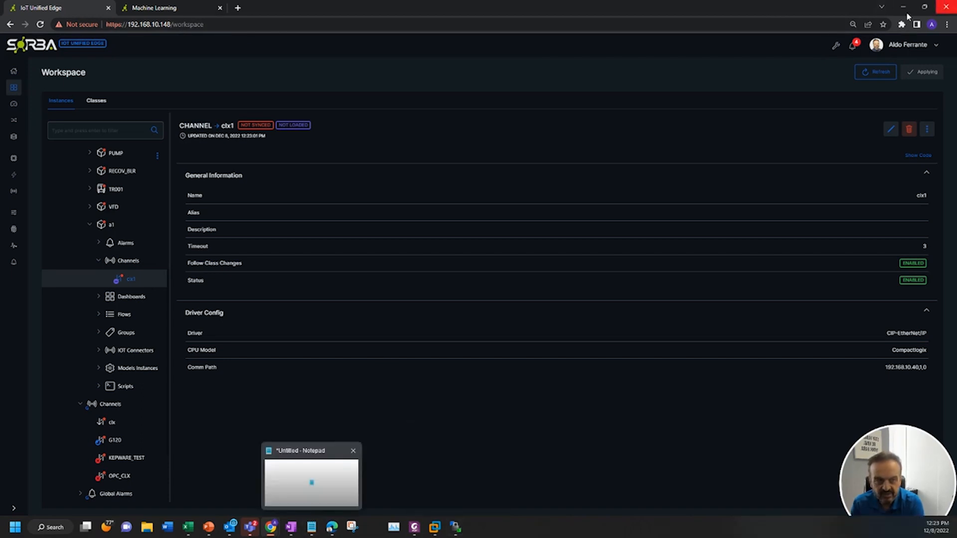
Switch to RSLogix 5000 to view the controller tags, then return to the browser
{"action": "key", "text": "alt+Tab"}
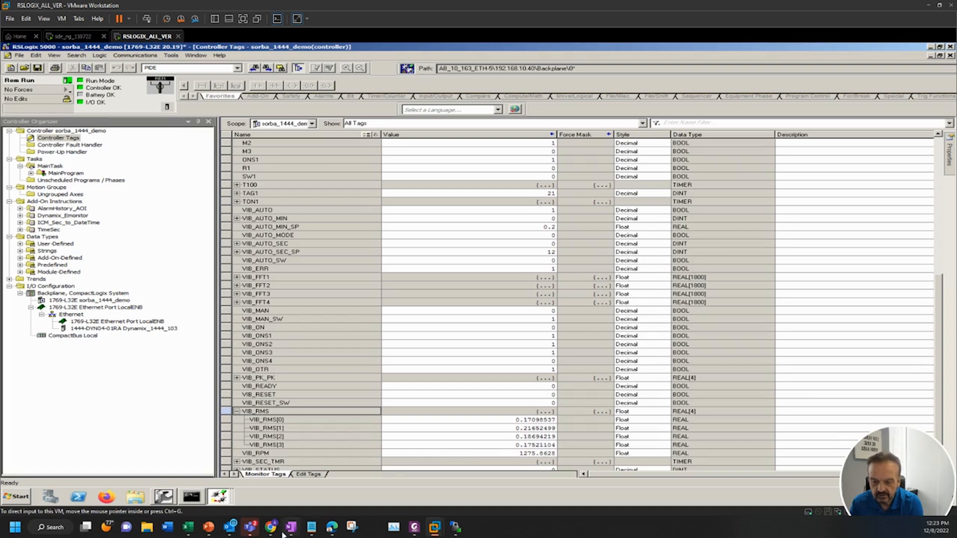
{"action": "mouse_move", "coordinate": [271, 527]}
{"action": "left_click", "coordinate": [325, 502]}
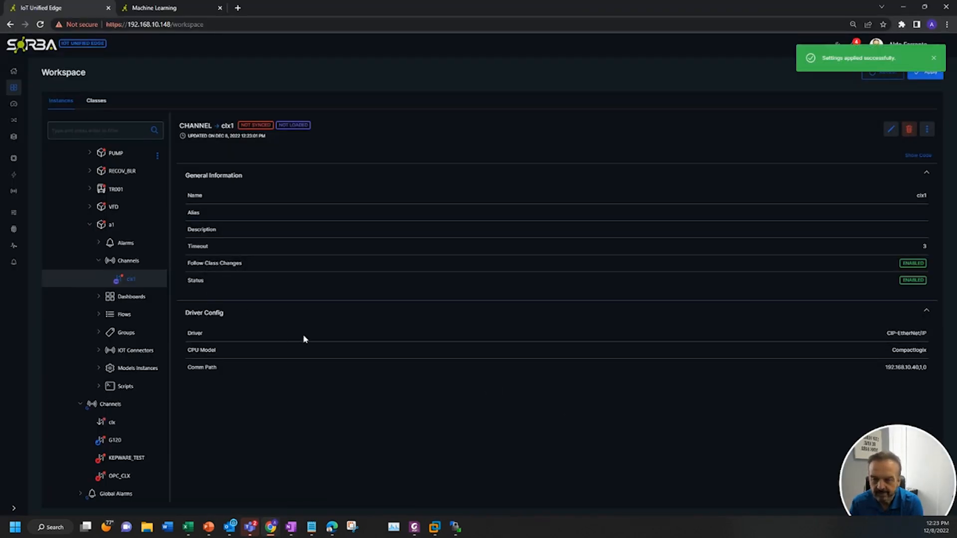
Create a group named IO under asset a1's Groups and save it
{"action": "left_click", "coordinate": [125, 337]}
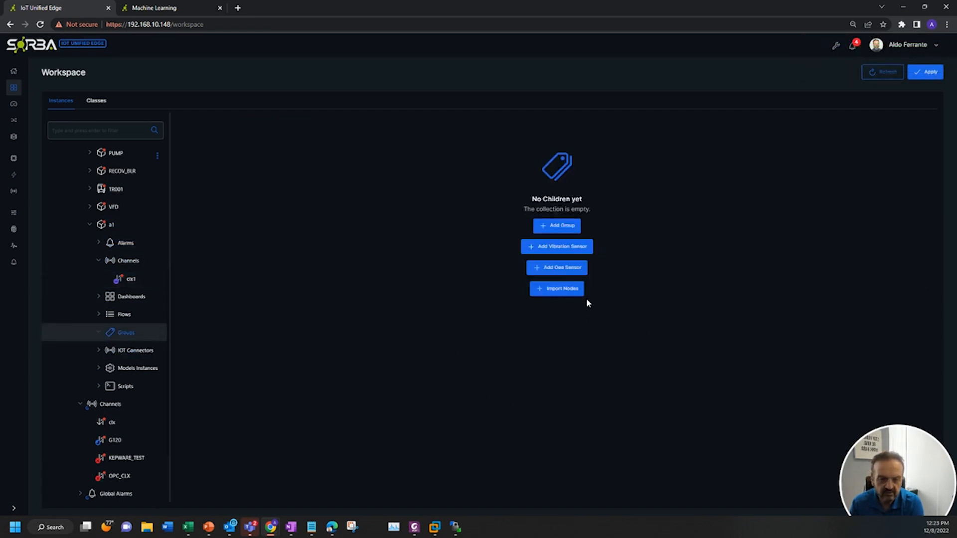
{"action": "left_click", "coordinate": [554, 225]}
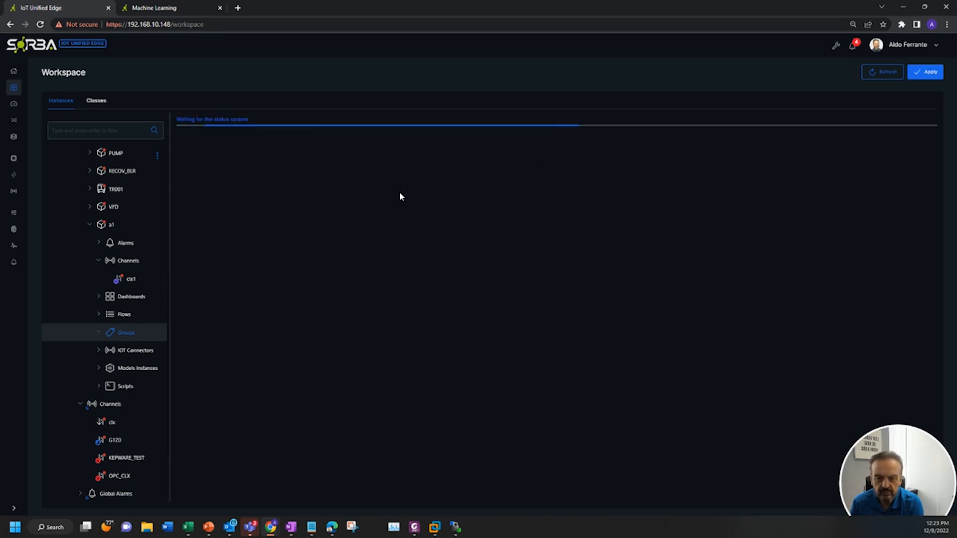
{"action": "left_click", "coordinate": [235, 229]}
{"action": "type", "text": "IO"}
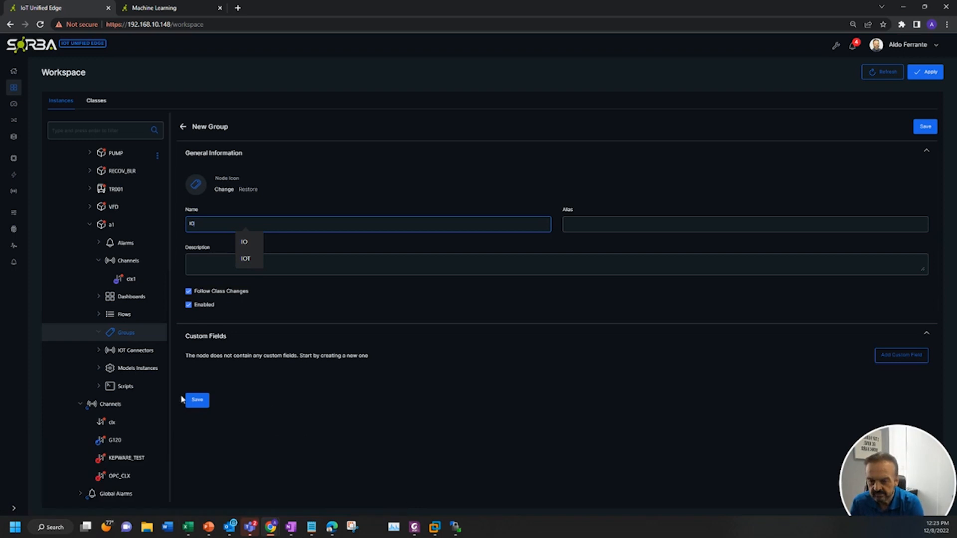
{"action": "left_click", "coordinate": [201, 402]}
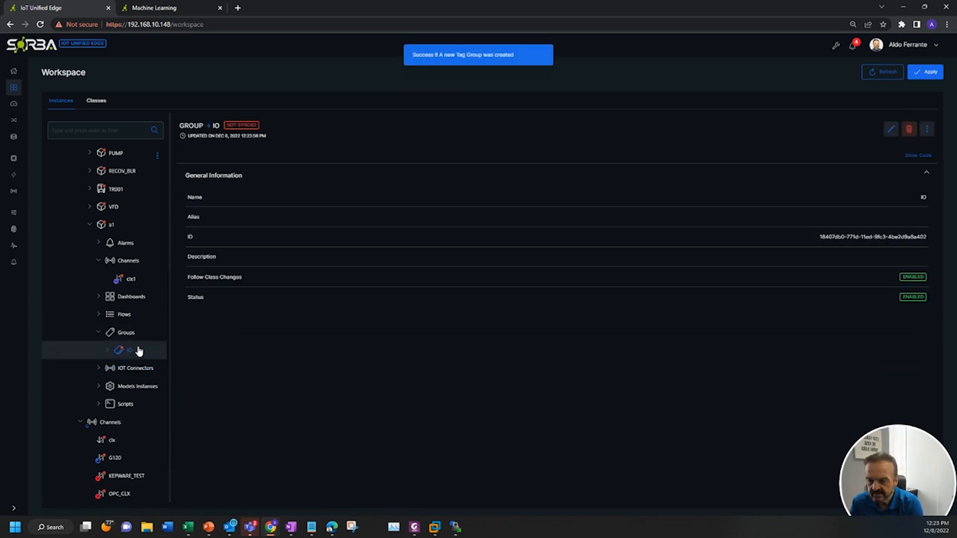
Add a new tag named T1 under group IO of asset a1
{"action": "left_click", "coordinate": [926, 129]}
{"action": "mouse_move", "coordinate": [847, 145]}
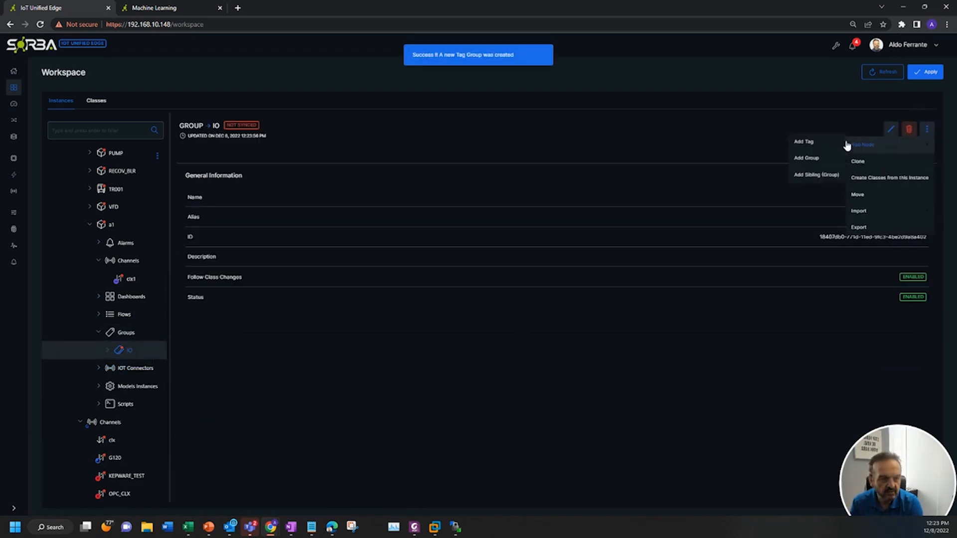
{"action": "left_click", "coordinate": [803, 142]}
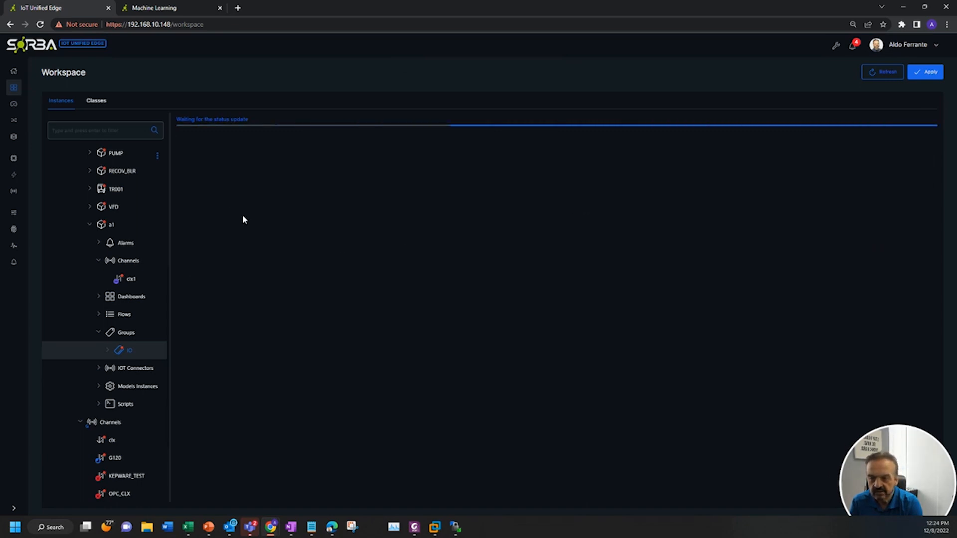
{"action": "left_click", "coordinate": [244, 227]}
{"action": "type", "text": "T"}
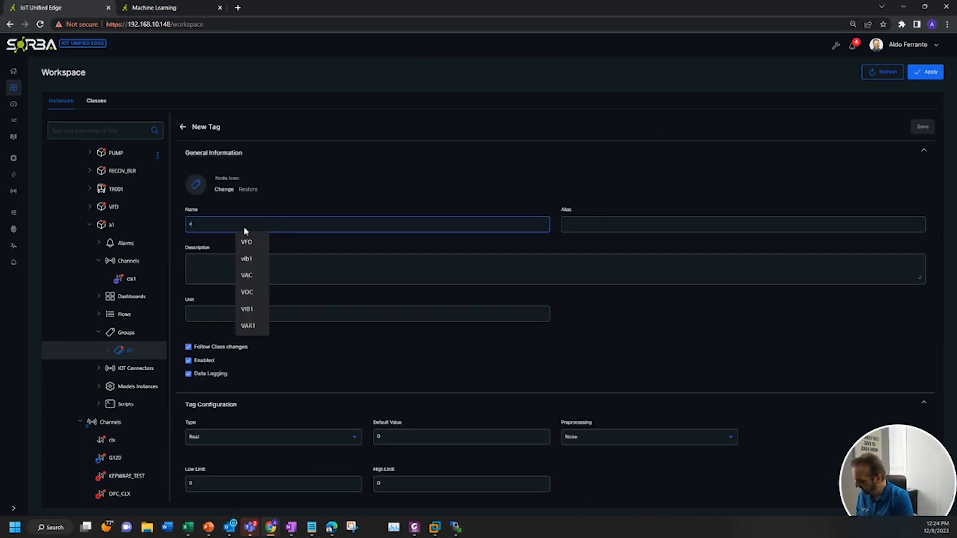
{"action": "type", "text": "1"}
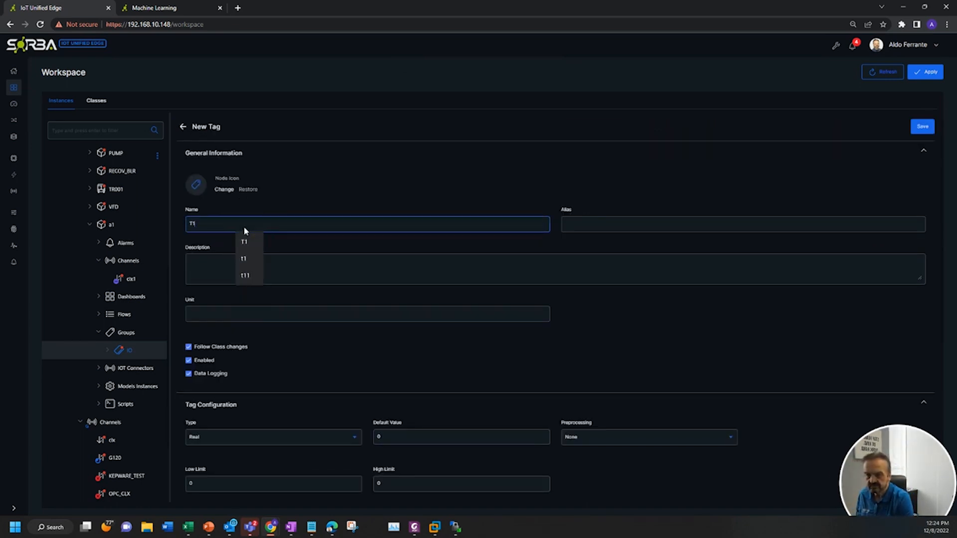
{"action": "left_click", "coordinate": [611, 357]}
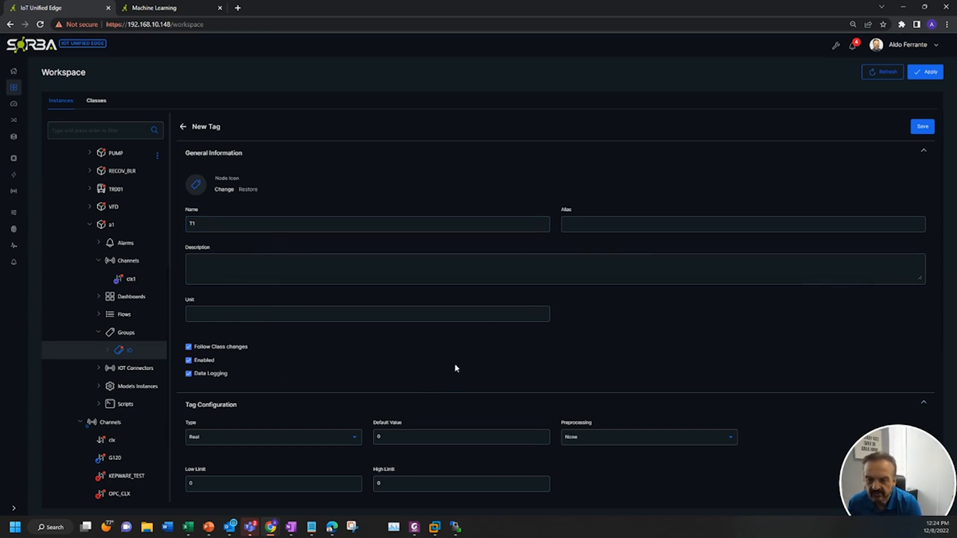
Set the new tag's channel to clx1
{"action": "scroll", "coordinate": [391, 361], "scroll_direction": "down", "scroll_amount": 1}
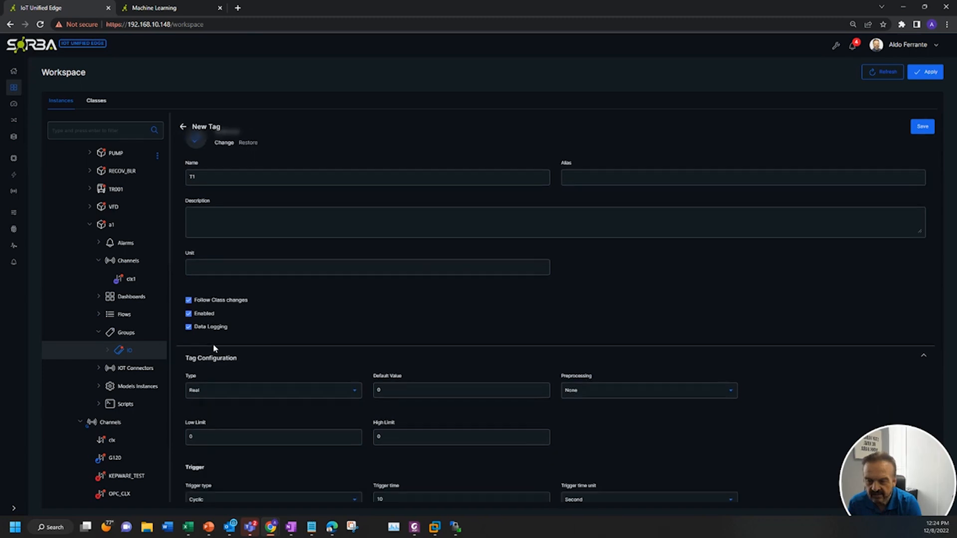
{"action": "scroll", "coordinate": [327, 359], "scroll_direction": "down", "scroll_amount": 1}
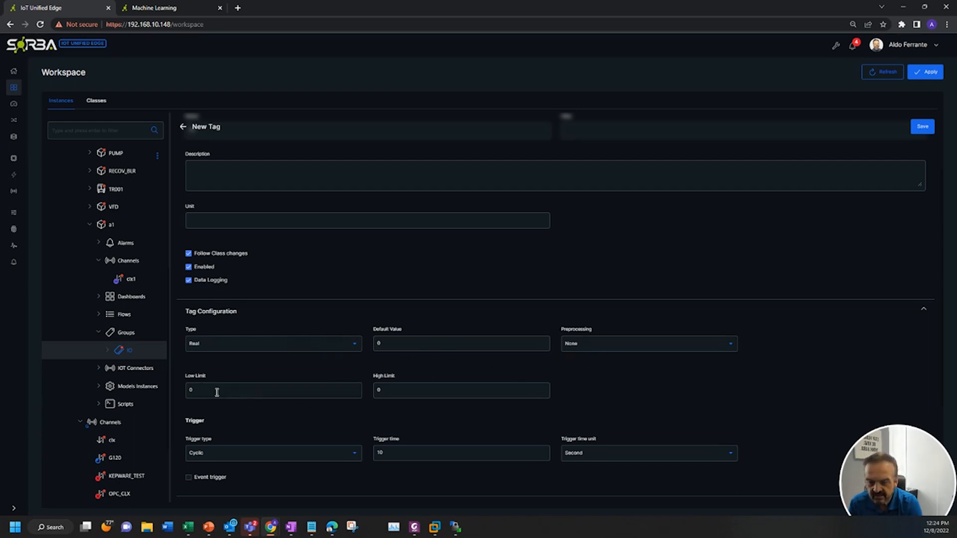
{"action": "scroll", "coordinate": [668, 407], "scroll_direction": "down", "scroll_amount": 1}
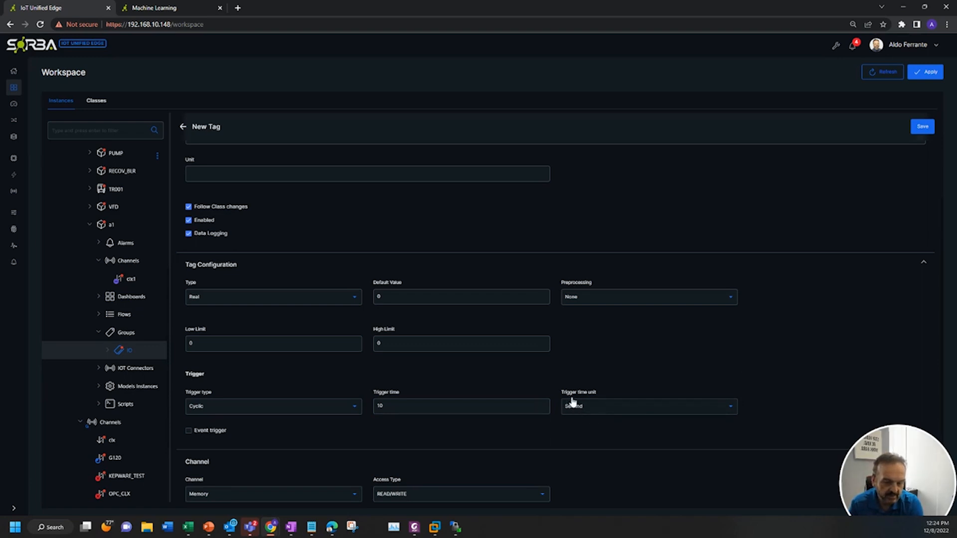
{"action": "scroll", "coordinate": [437, 429], "scroll_direction": "down", "scroll_amount": 2}
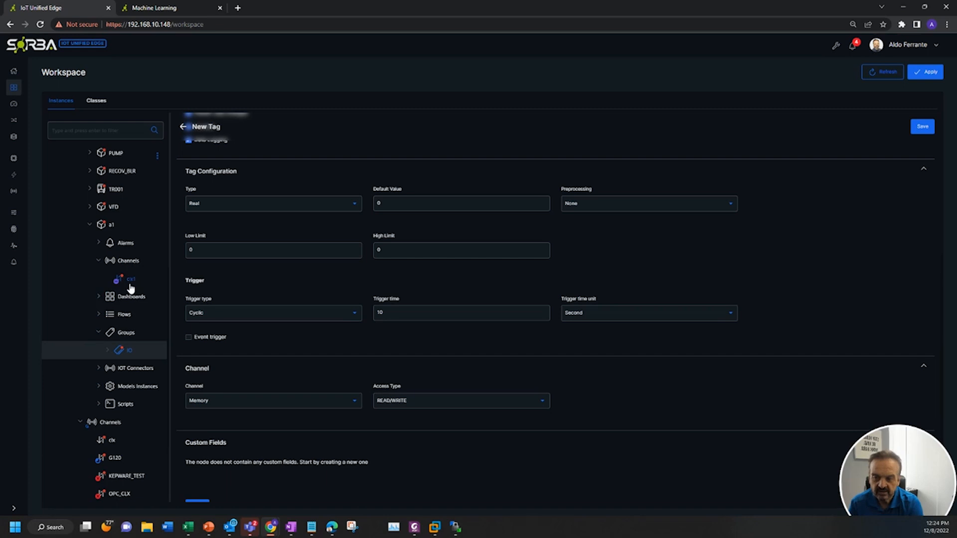
{"action": "left_click", "coordinate": [249, 410]}
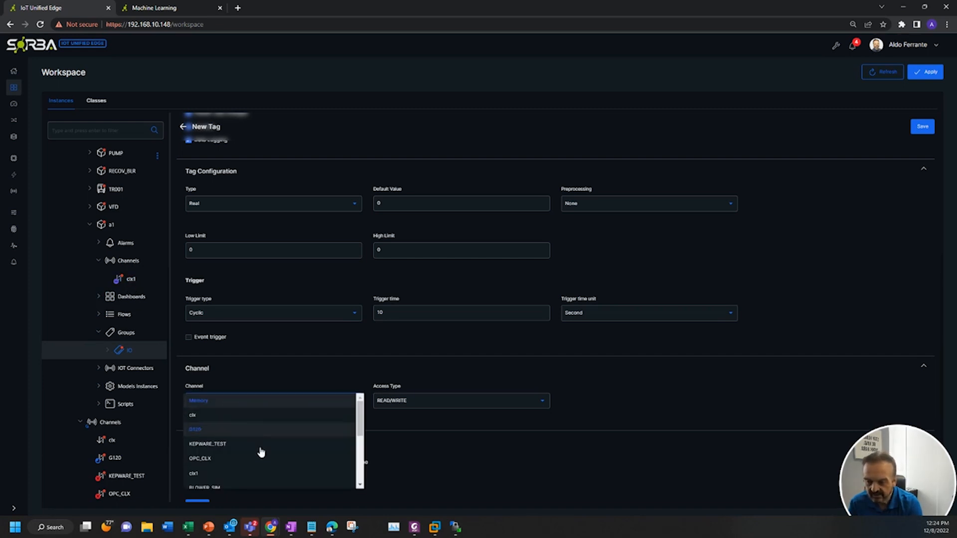
{"action": "left_click", "coordinate": [210, 476]}
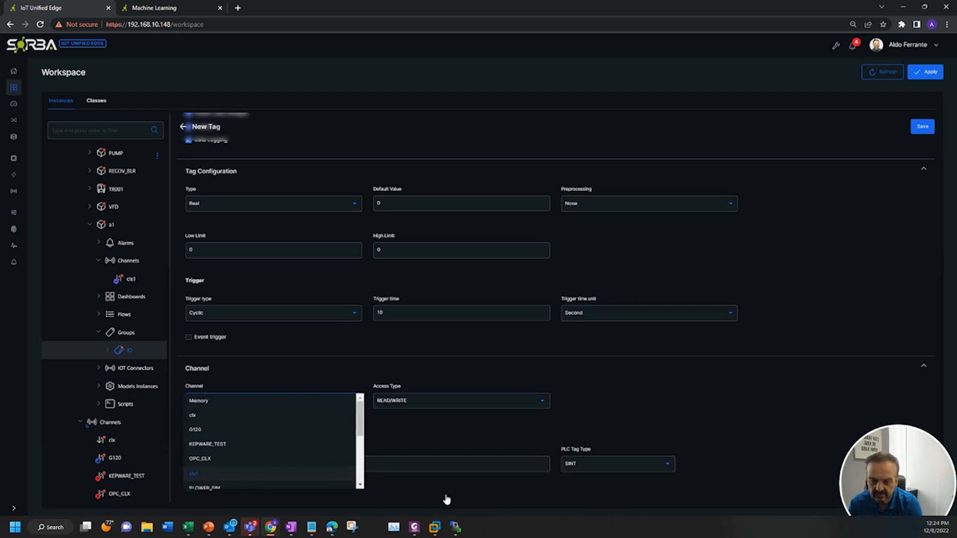
{"action": "left_click", "coordinate": [370, 465]}
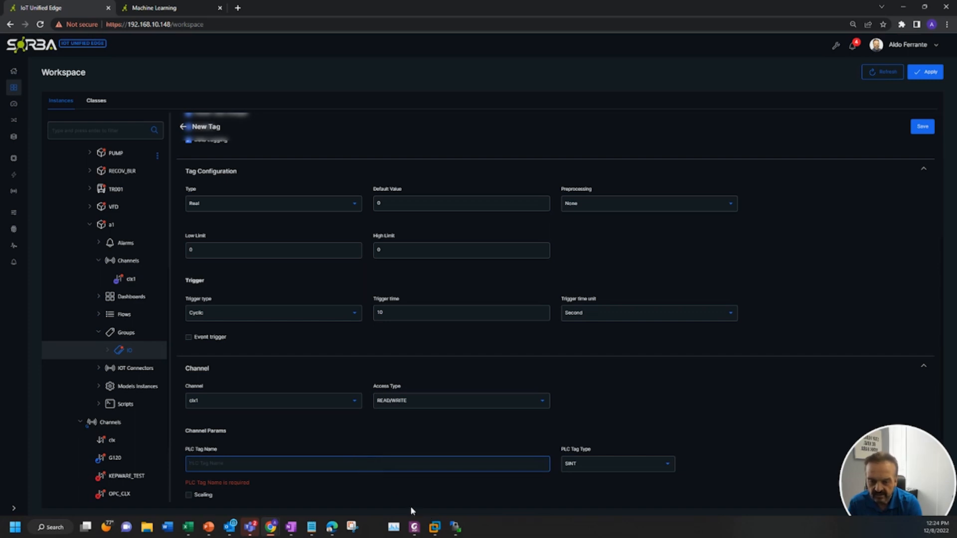
Copy the VIB_RMS[0] tag name from RSLogix 5000 and paste it as the tag's PLC tag name
{"action": "left_click", "coordinate": [290, 500]}
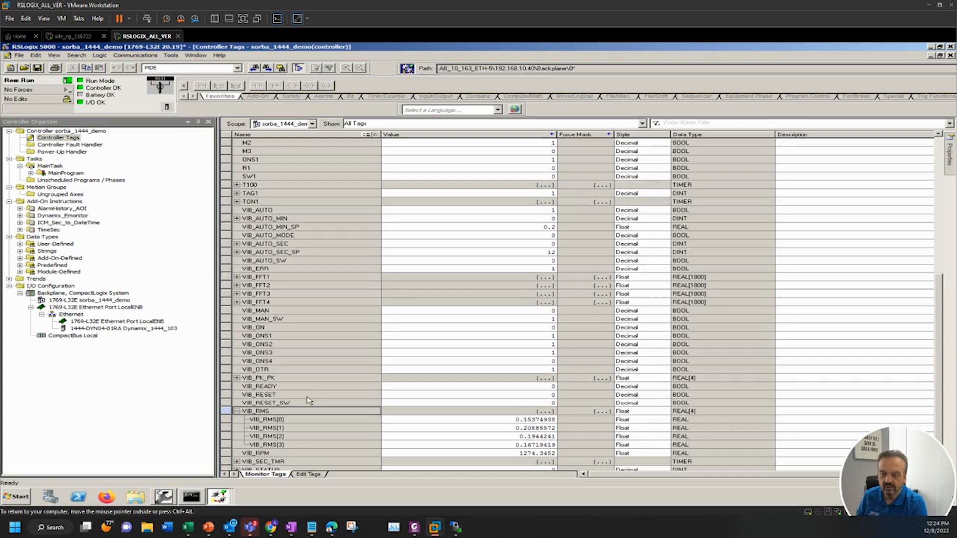
{"action": "left_click", "coordinate": [295, 422]}
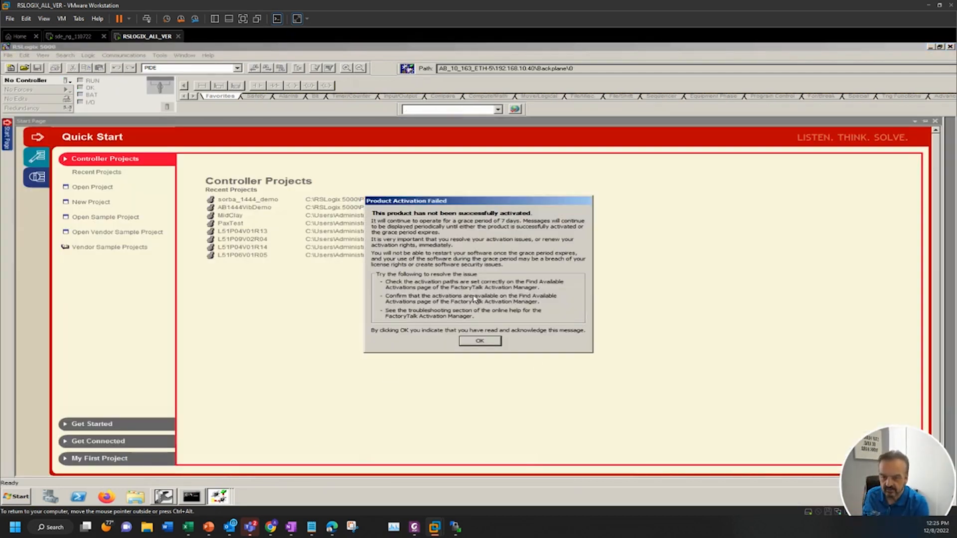
{"action": "left_click", "coordinate": [480, 341]}
{"action": "key", "text": "alt+Tab"}
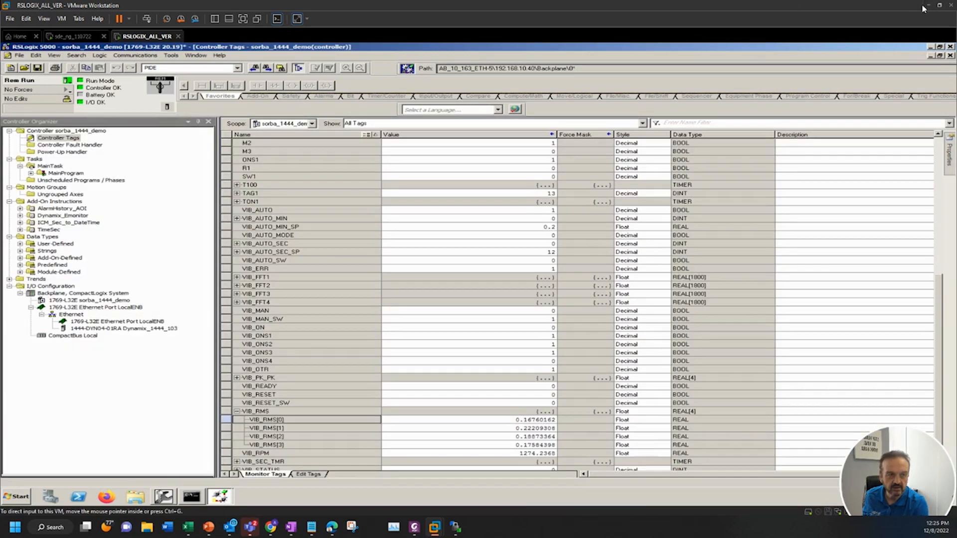
{"action": "left_click", "coordinate": [929, 6]}
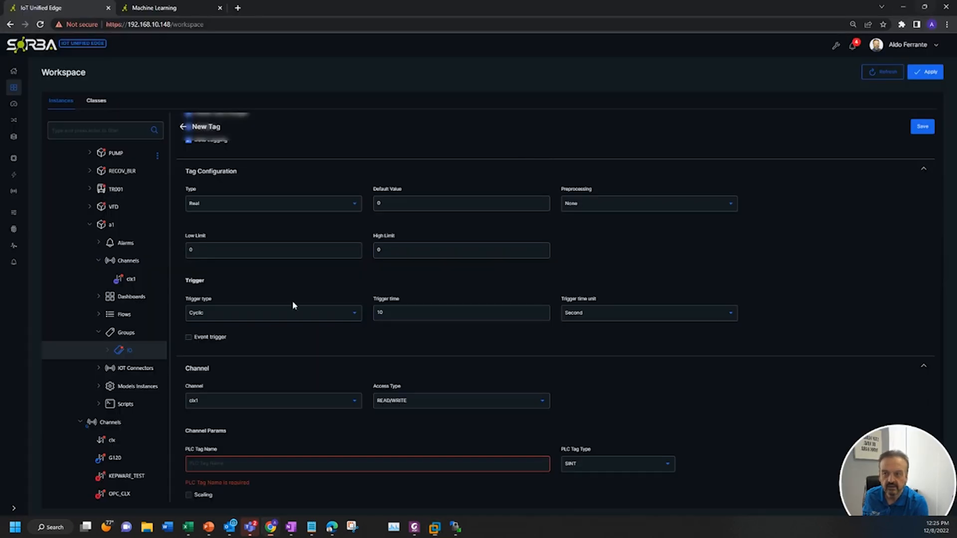
{"action": "left_click", "coordinate": [235, 466]}
{"action": "type", "text": "VIB_RMS[0]"}
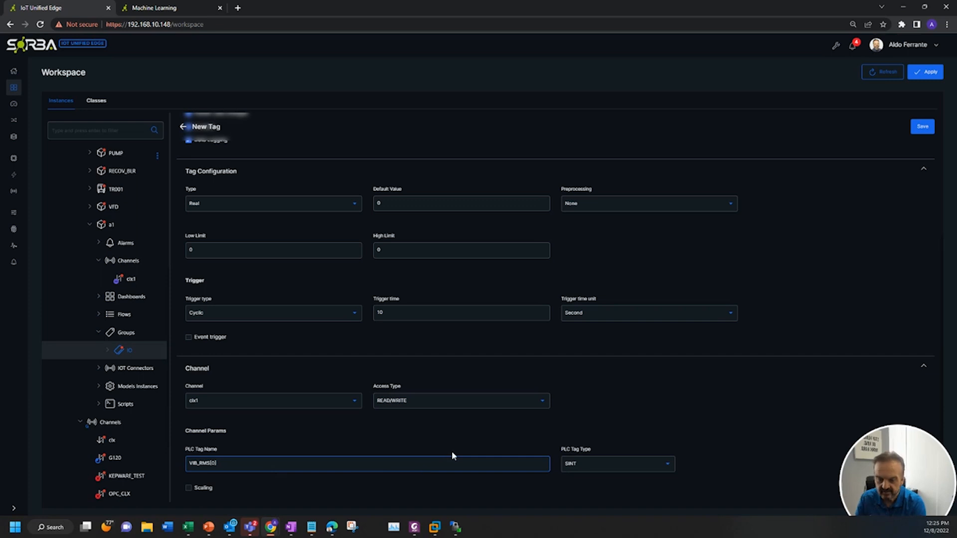
Set the PLC tag type to REAL
{"action": "left_click", "coordinate": [684, 434]}
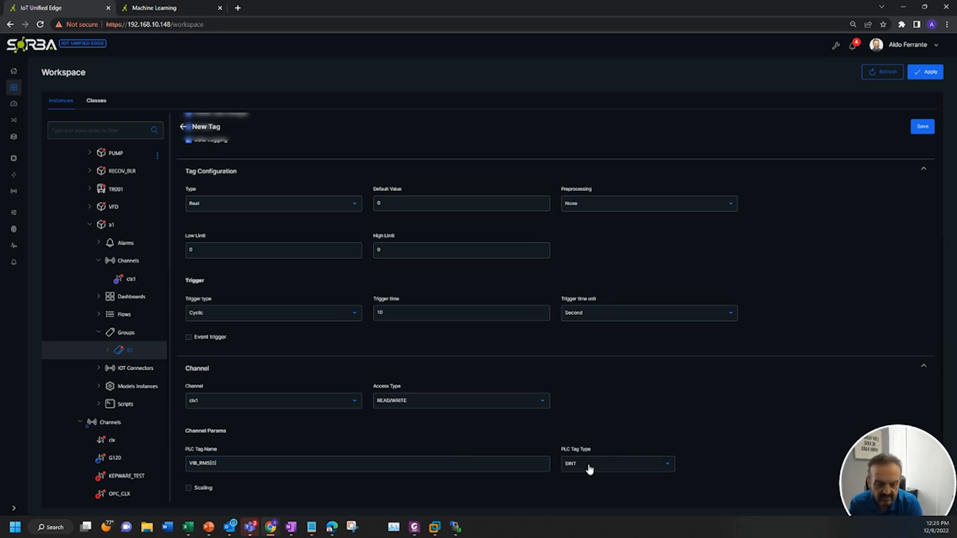
{"action": "scroll", "coordinate": [693, 450], "scroll_direction": "down", "scroll_amount": 1}
{"action": "left_click", "coordinate": [621, 423]}
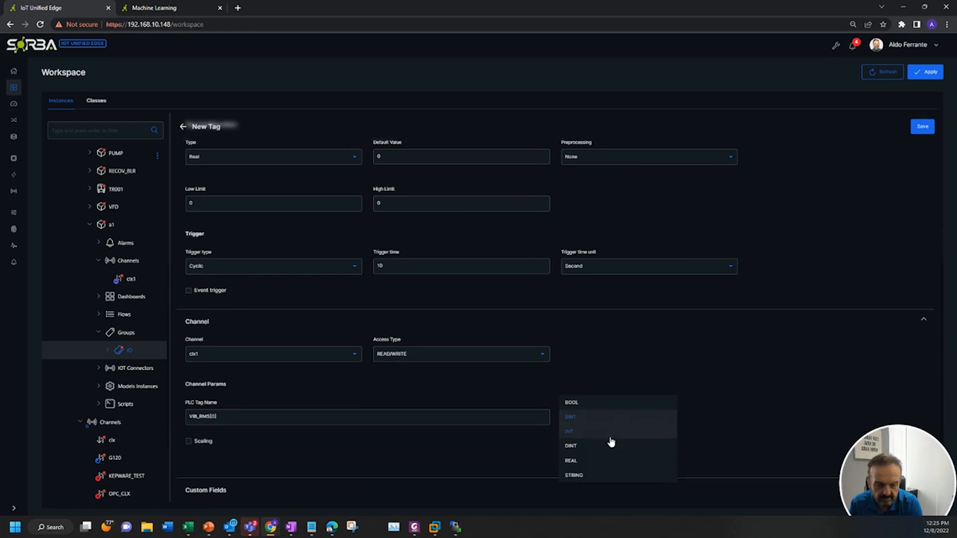
{"action": "left_click", "coordinate": [588, 465]}
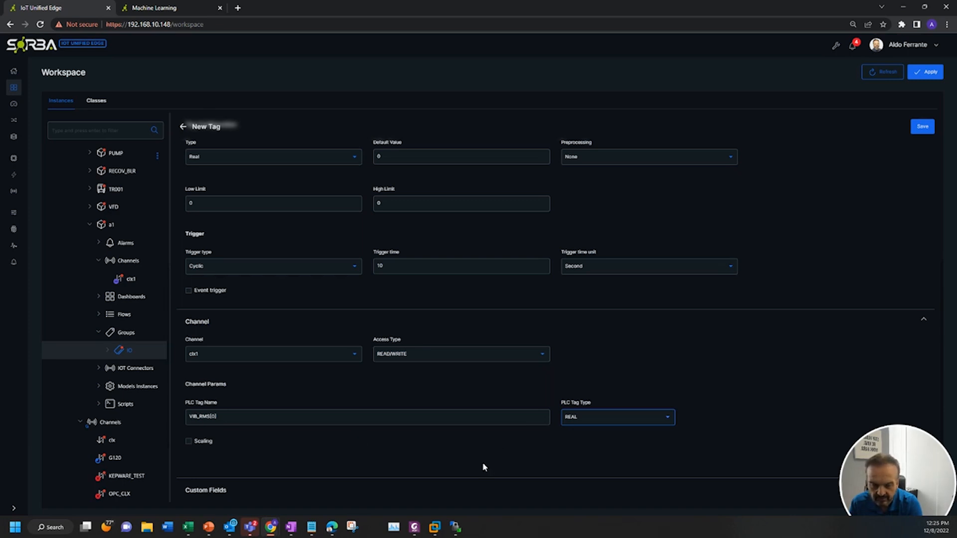
Leave scaling disabled and save the new tag T1
{"action": "left_click", "coordinate": [189, 441]}
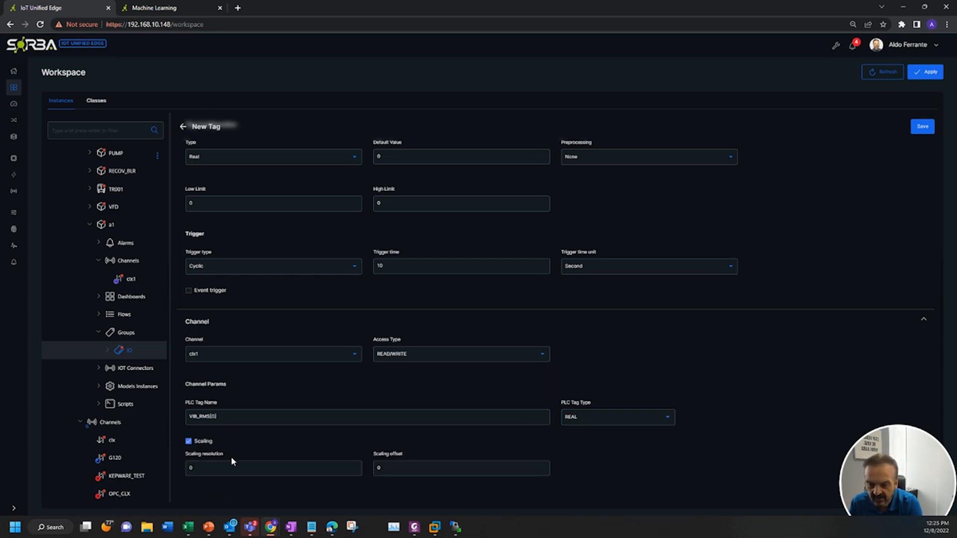
{"action": "scroll", "coordinate": [349, 448], "scroll_direction": "down", "scroll_amount": 2}
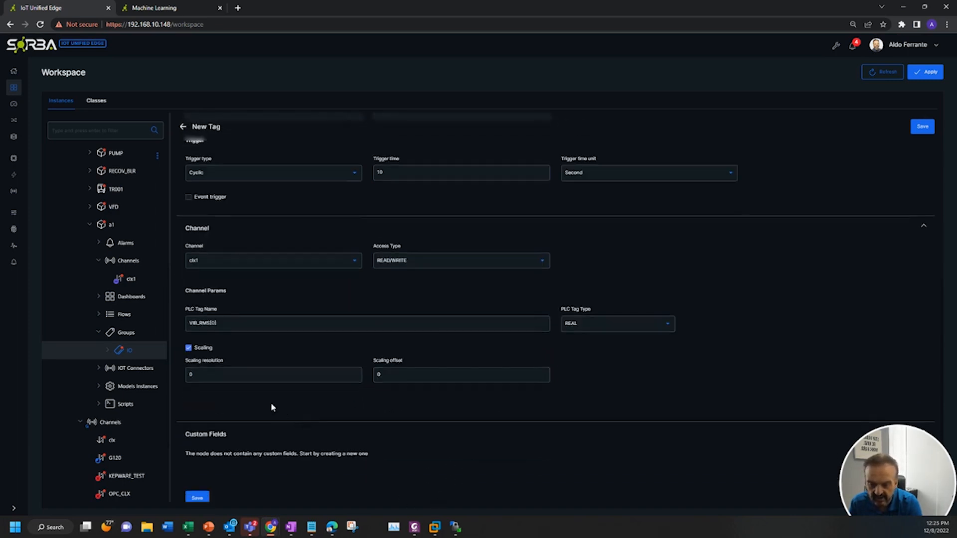
{"action": "left_click", "coordinate": [189, 348]}
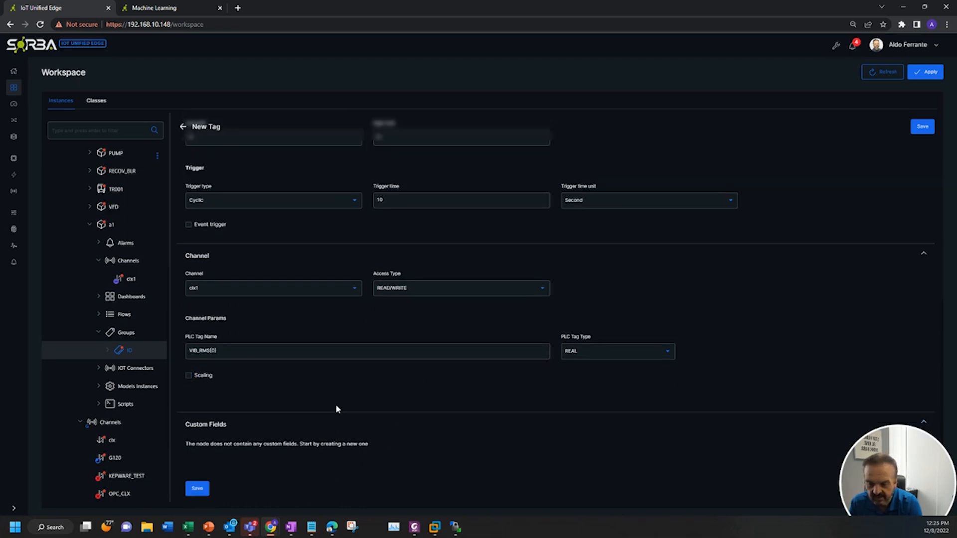
{"action": "left_click", "coordinate": [198, 491]}
{"action": "scroll", "coordinate": [237, 493], "scroll_direction": "down", "scroll_amount": 2}
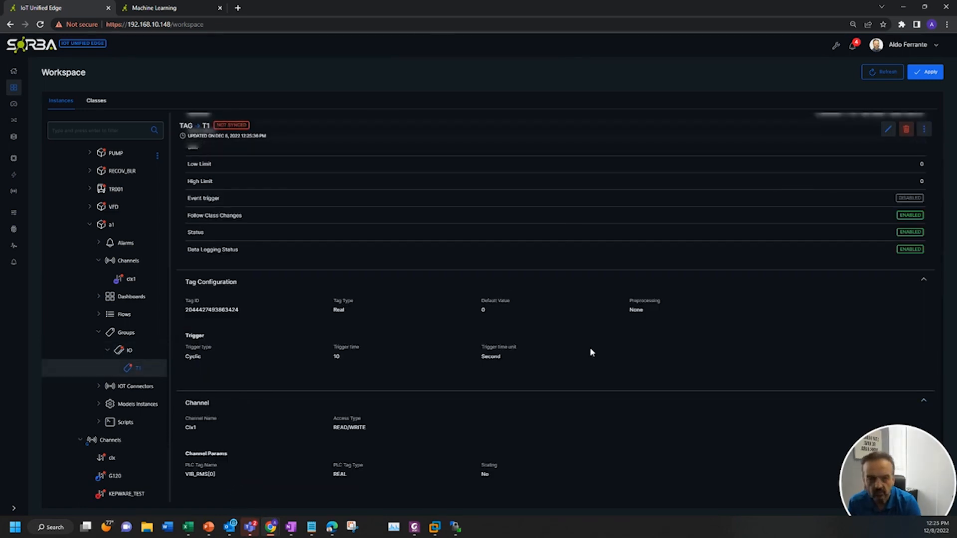
Clone tag T1 into 4 copies
{"action": "left_click", "coordinate": [923, 130]}
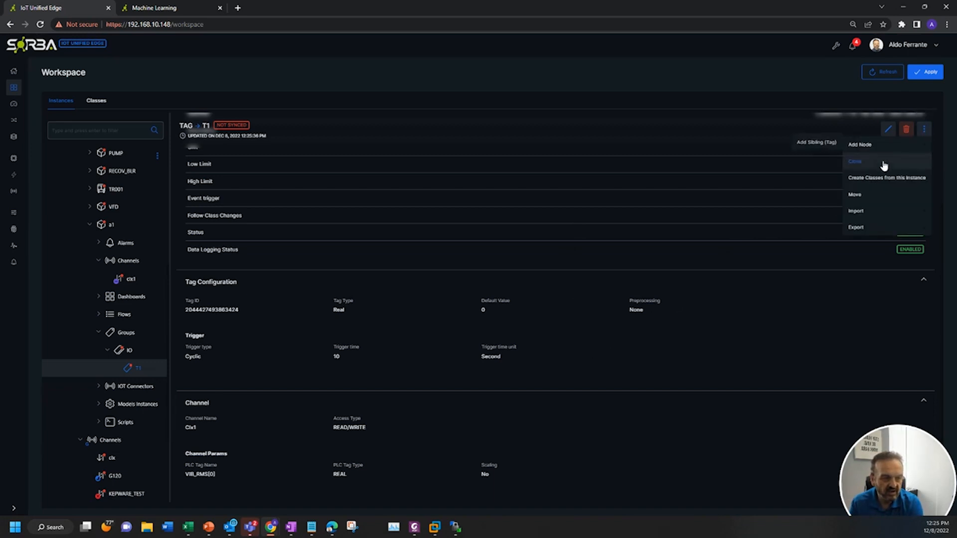
{"action": "left_click", "coordinate": [855, 161]}
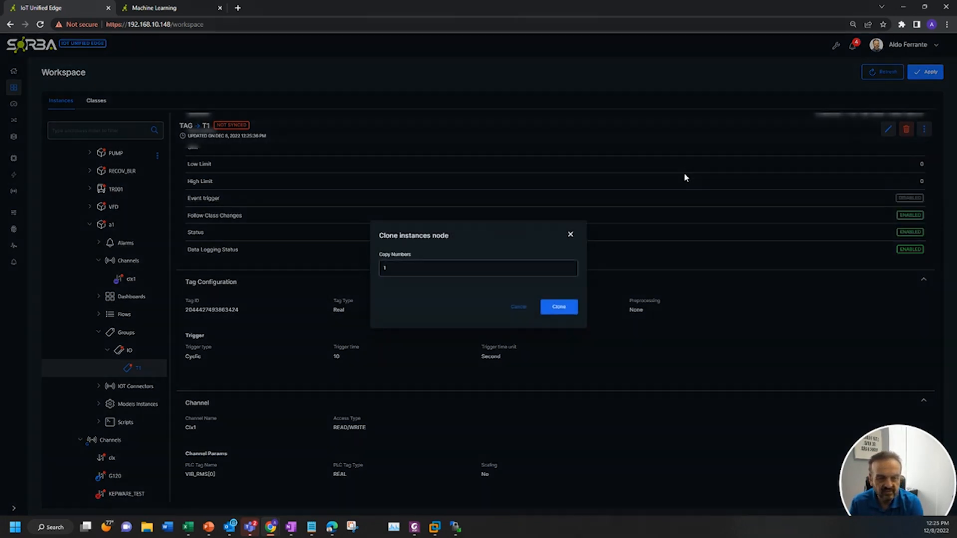
{"action": "left_click_drag", "start_coordinate": [396, 267], "coordinate": [363, 268]}
{"action": "type", "text": "4"}
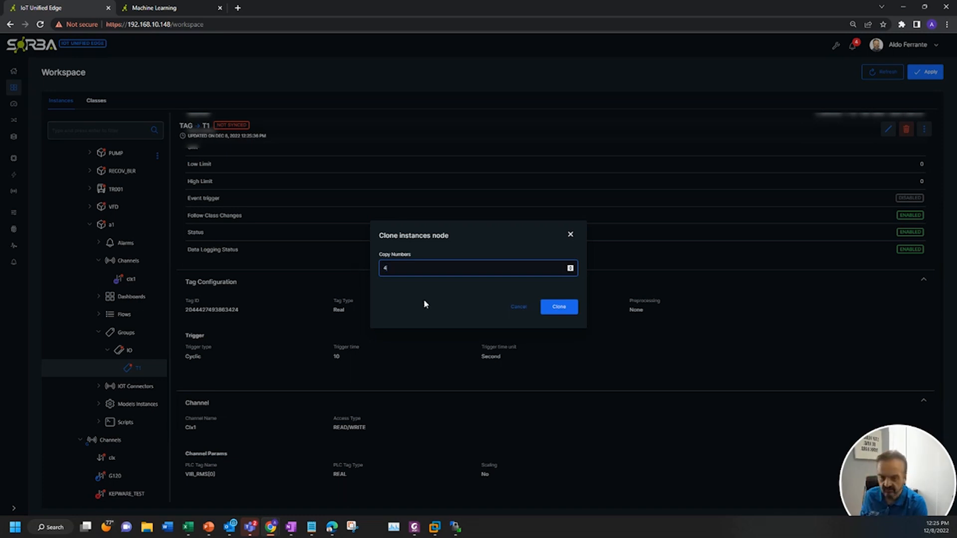
{"action": "left_click", "coordinate": [559, 310]}
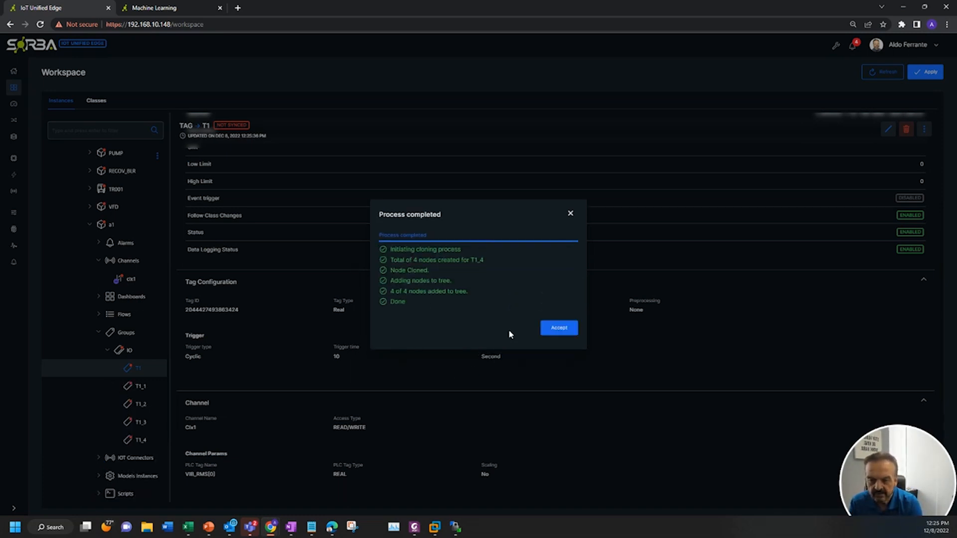
{"action": "left_click", "coordinate": [570, 335]}
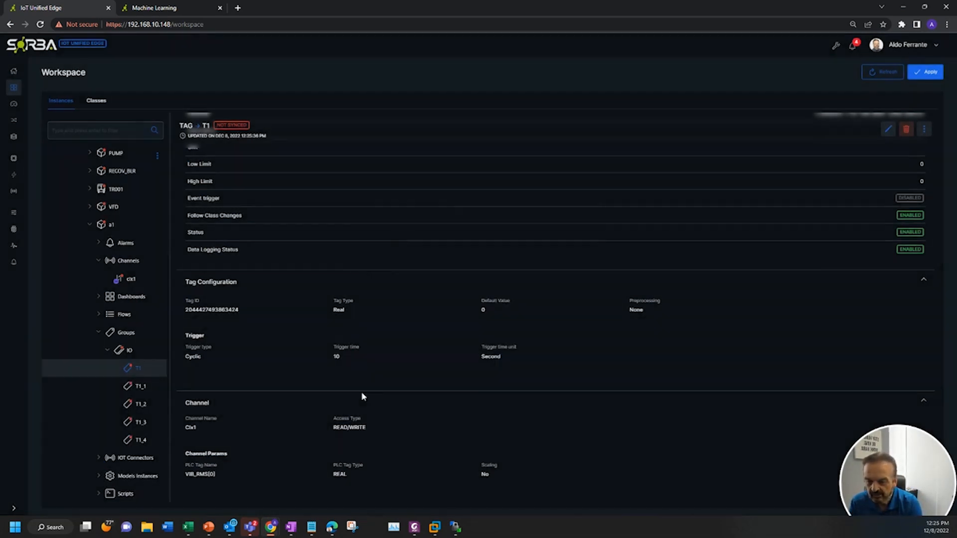
Edit tag T1_1, change its PLC tag name to VIB_RMS[1], and save it
{"action": "left_click", "coordinate": [140, 386]}
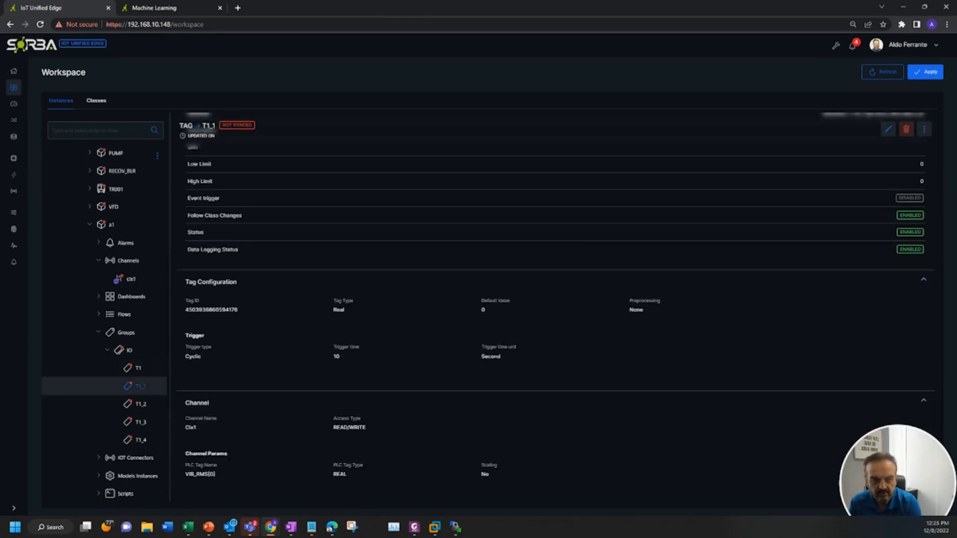
{"action": "left_click", "coordinate": [889, 130]}
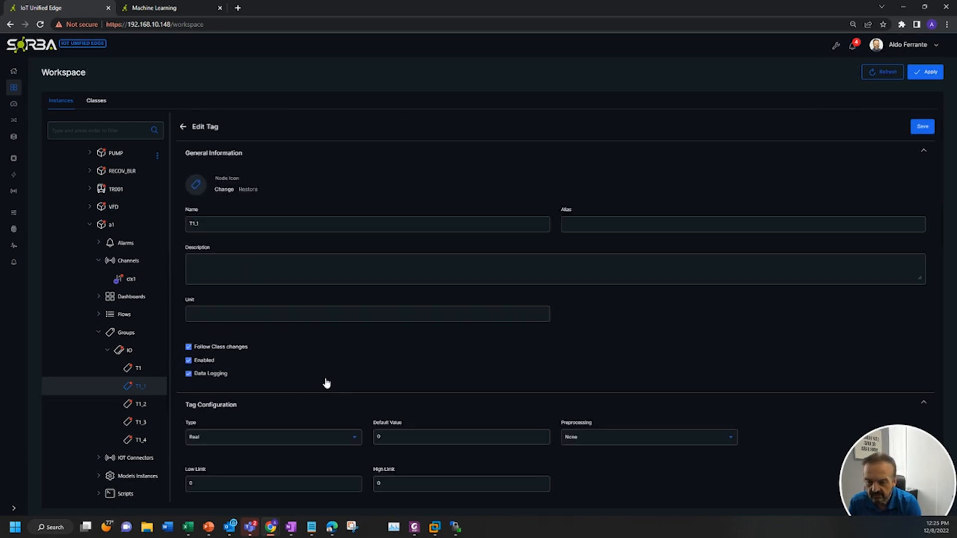
{"action": "scroll", "coordinate": [756, 365], "scroll_direction": "down", "scroll_amount": 4}
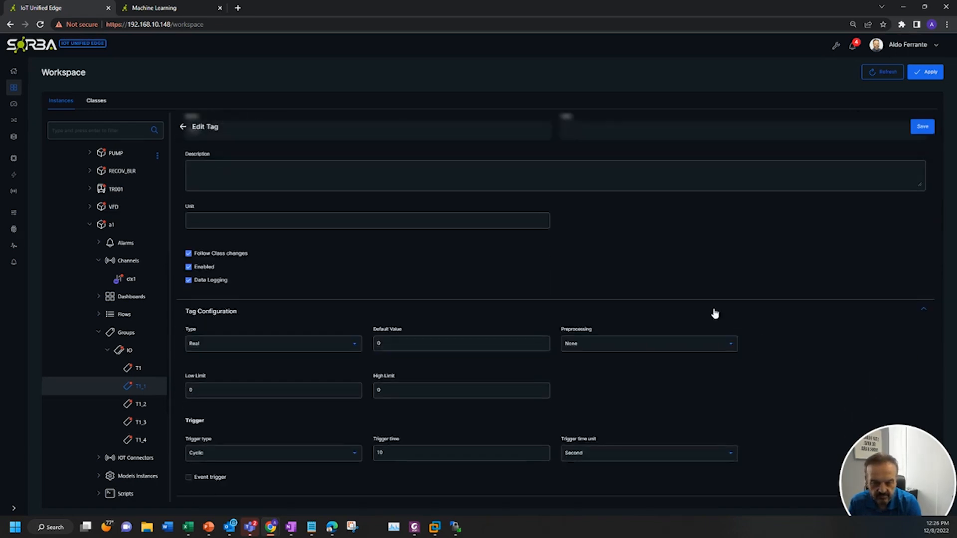
{"action": "scroll", "coordinate": [352, 449], "scroll_direction": "down", "scroll_amount": 1}
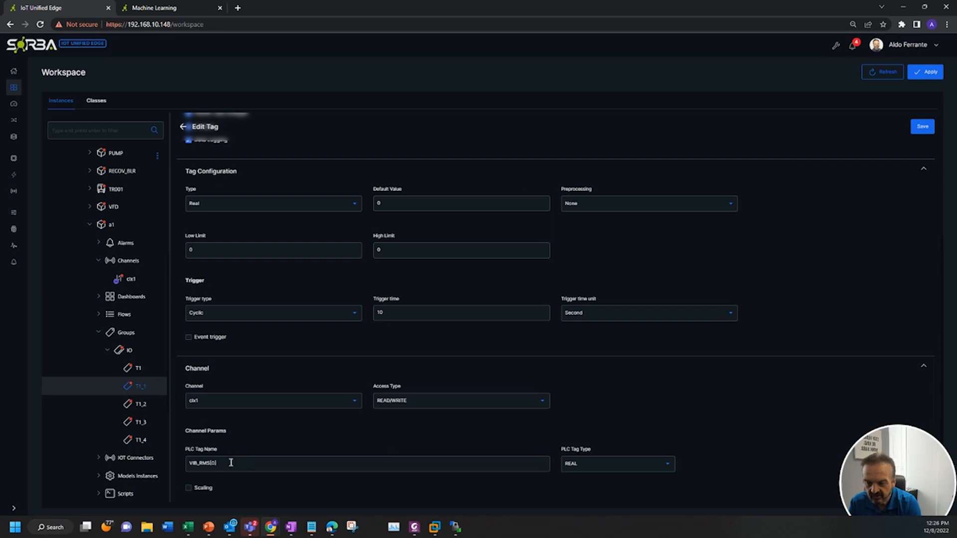
{"action": "key", "text": "Left"}
{"action": "key", "text": "BackSpace"}
{"action": "type", "text": "1"}
{"action": "left_click", "coordinate": [767, 403]}
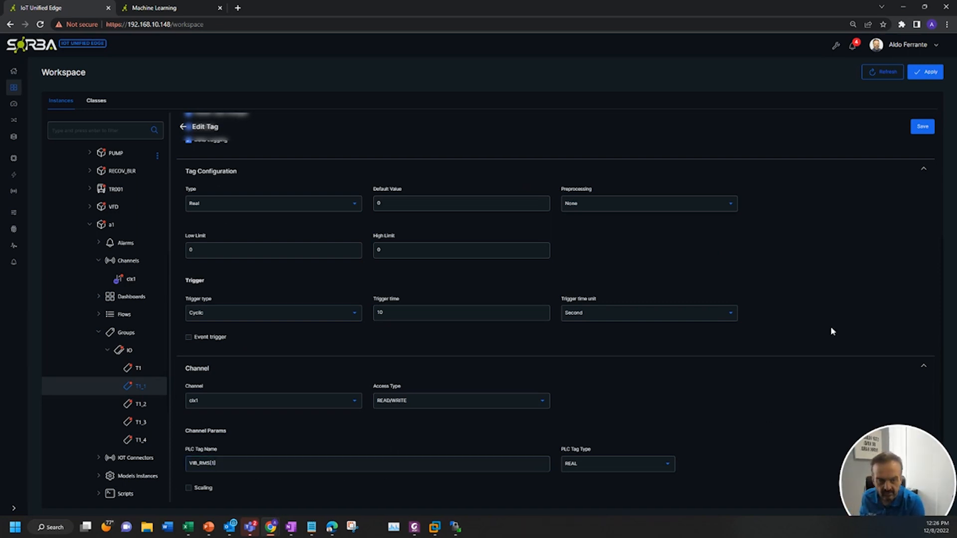
{"action": "left_click", "coordinate": [926, 129]}
Edit tag T1_2, change its PLC tag name to VIB_RMS[2], and save it
{"action": "left_click", "coordinate": [136, 407]}
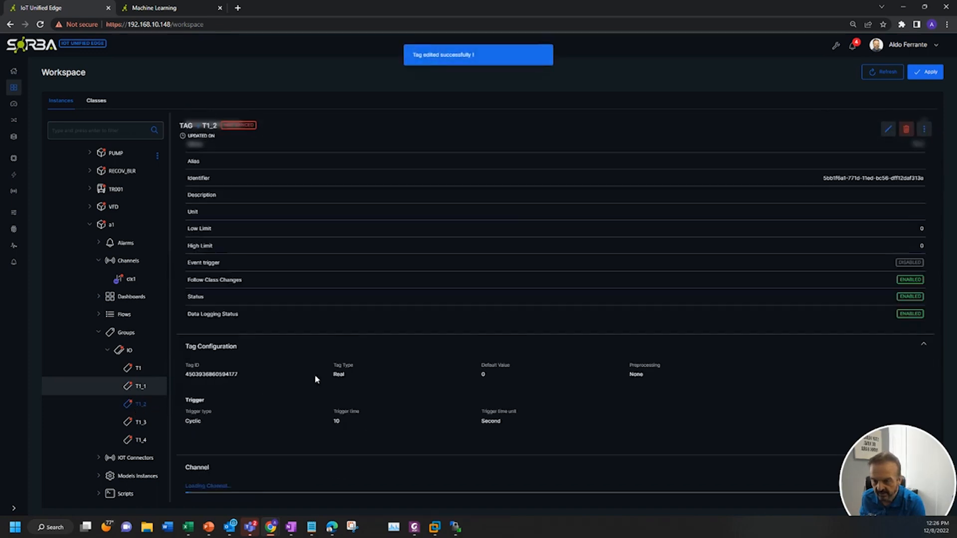
{"action": "left_click", "coordinate": [888, 129]}
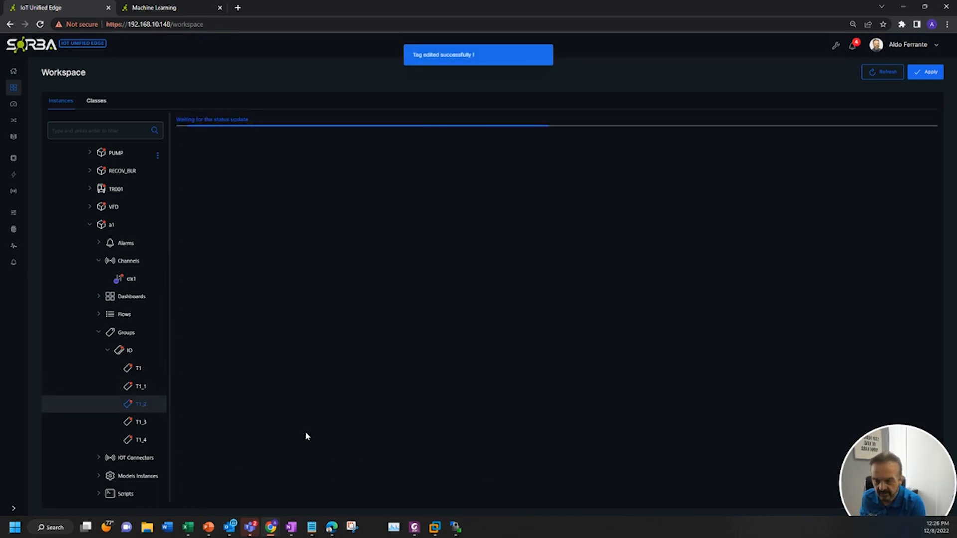
{"action": "scroll", "coordinate": [313, 433], "scroll_direction": "down", "scroll_amount": 3}
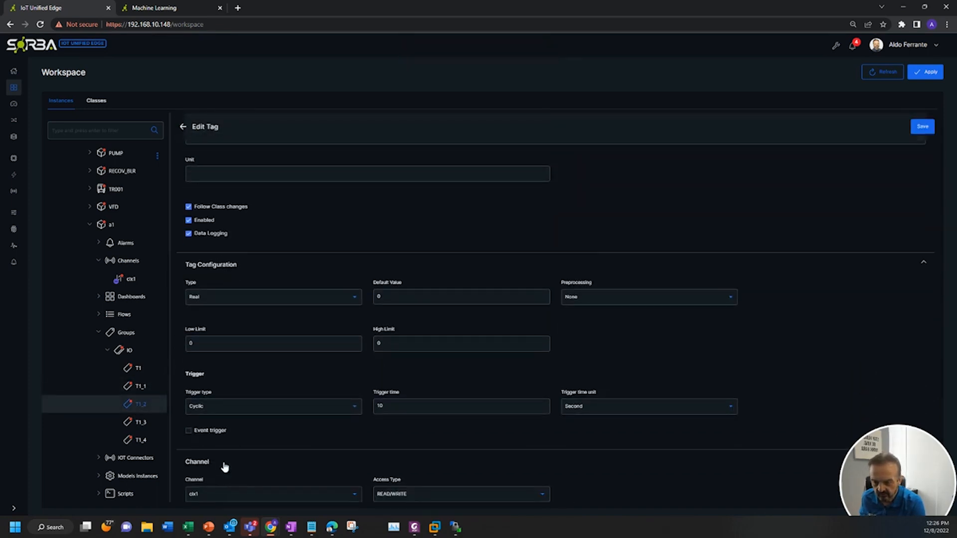
{"action": "scroll", "coordinate": [233, 466], "scroll_direction": "down", "scroll_amount": 3}
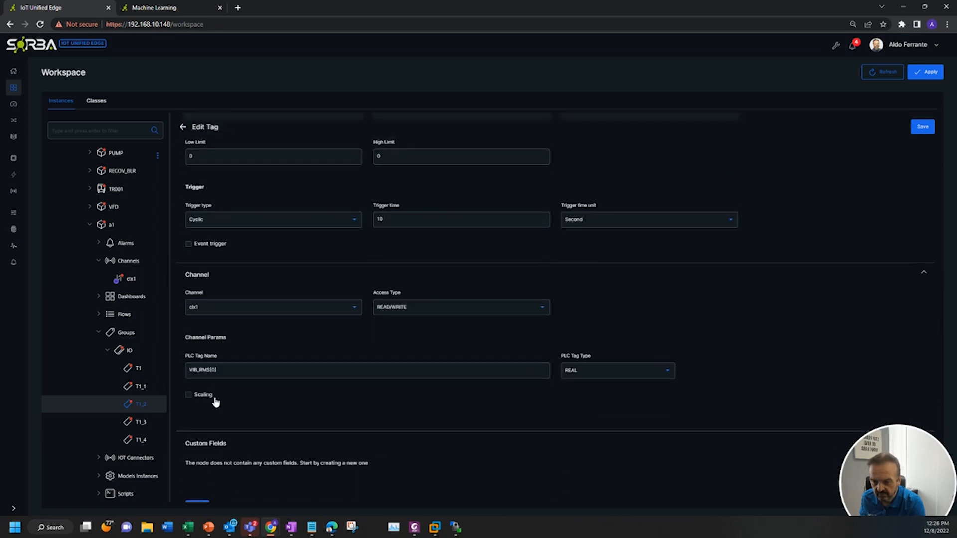
{"action": "left_click", "coordinate": [216, 369]}
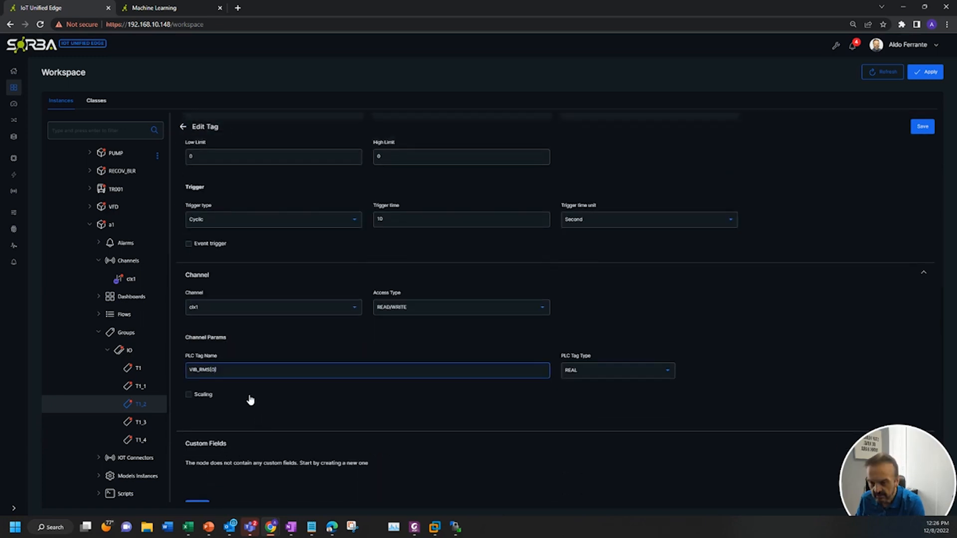
{"action": "type", "text": "2"}
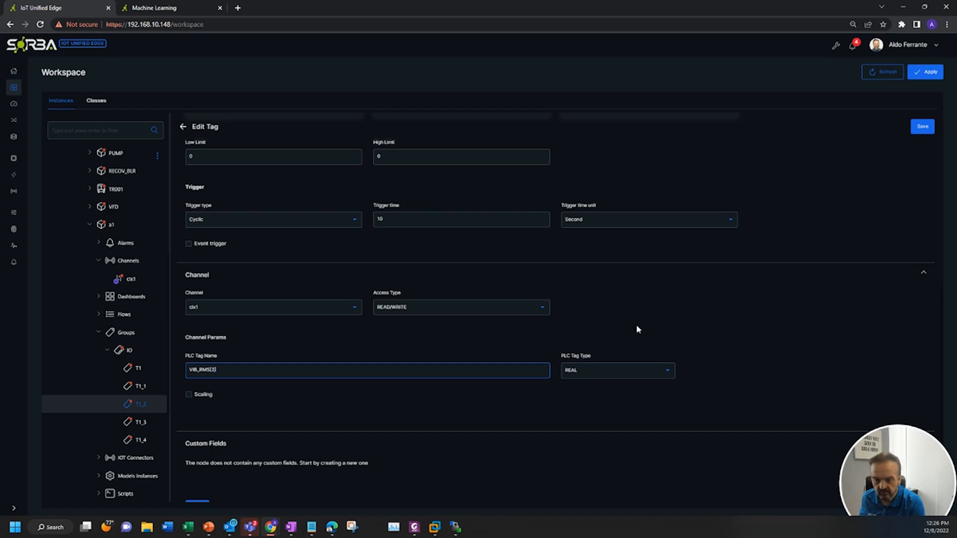
{"action": "left_click", "coordinate": [923, 126]}
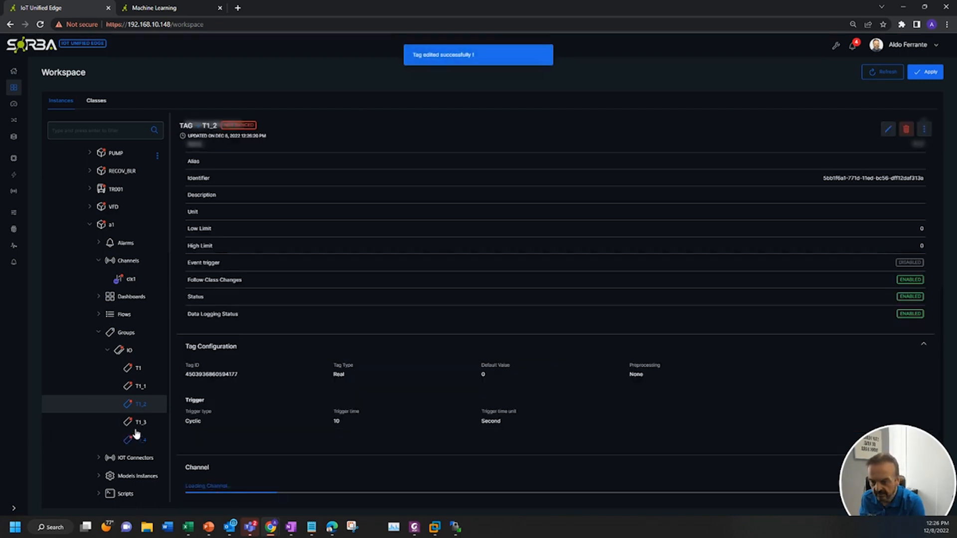
Edit tag T1_3, change its PLC tag name to VIB_RMS[3], and save it
{"action": "scroll", "coordinate": [220, 446], "scroll_direction": "down", "scroll_amount": 1}
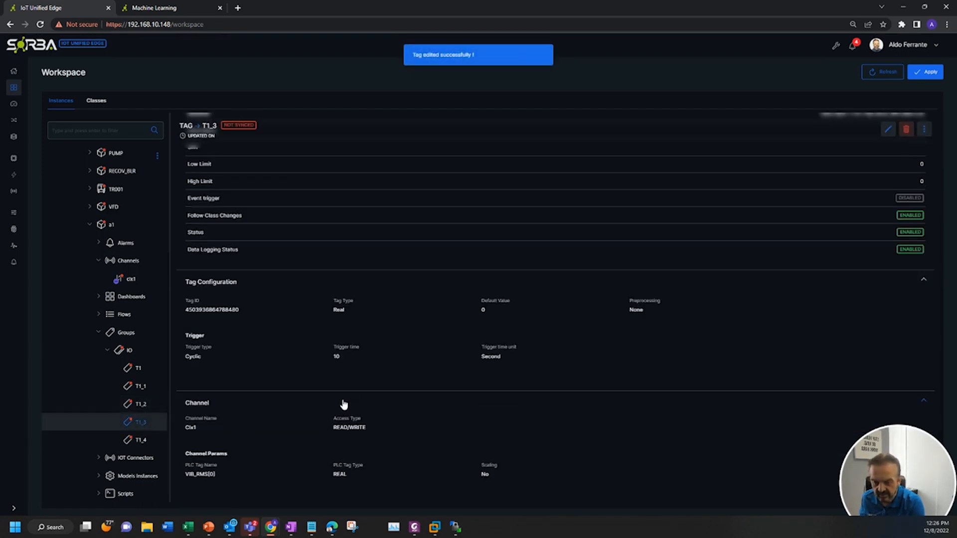
{"action": "left_click", "coordinate": [888, 129]}
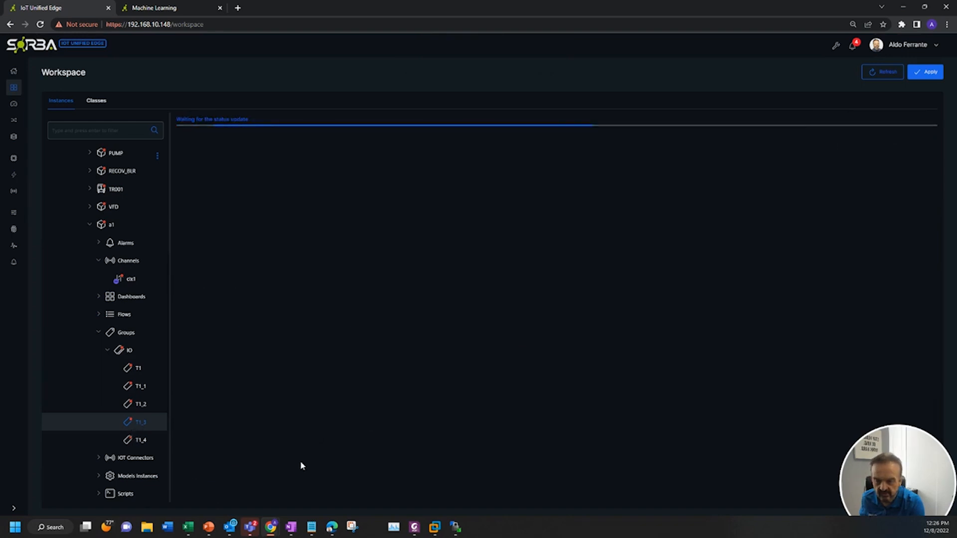
{"action": "scroll", "coordinate": [309, 443], "scroll_direction": "down", "scroll_amount": 5}
{"action": "left_click", "coordinate": [215, 352]}
{"action": "key", "text": "BackSpace"}
{"action": "type", "text": "3"}
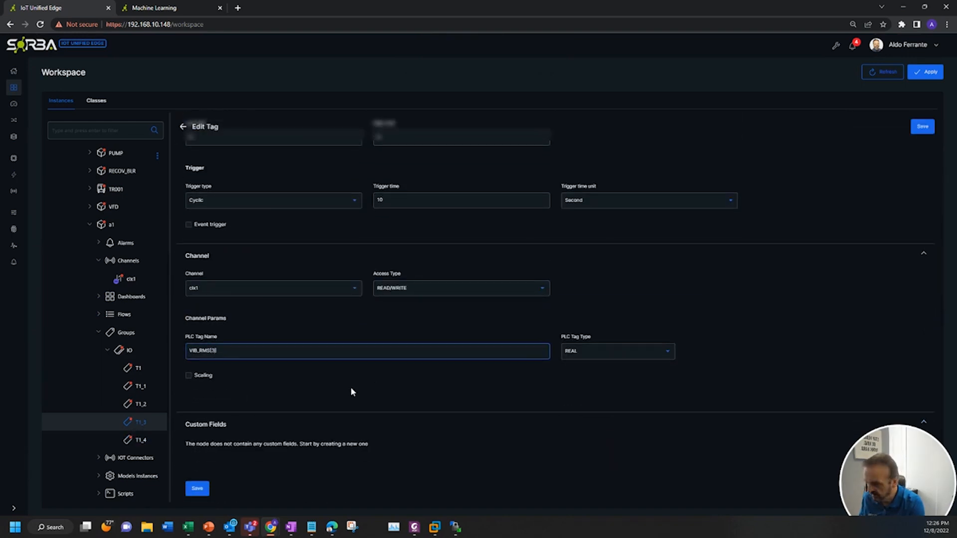
{"action": "left_click", "coordinate": [736, 382]}
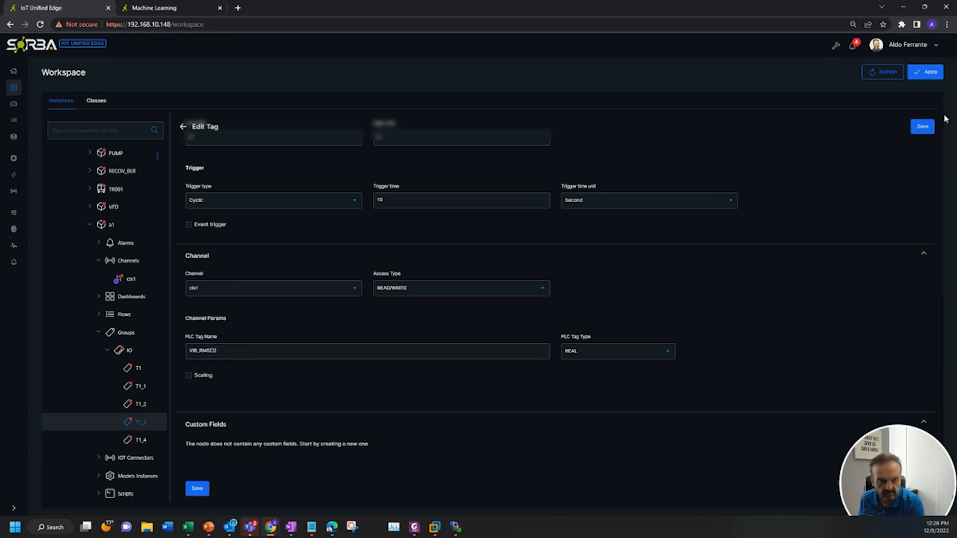
{"action": "left_click", "coordinate": [923, 128]}
Edit tag T1_4, change its PLC tag name to VIB_RPM, save it, and apply the workspace settings
{"action": "key", "text": "alt+Tab"}
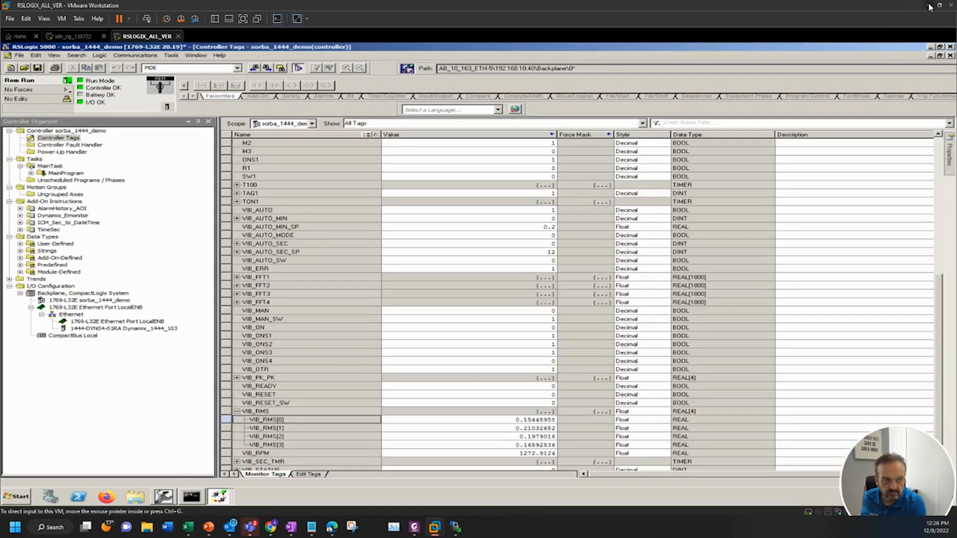
{"action": "left_click", "coordinate": [931, 6]}
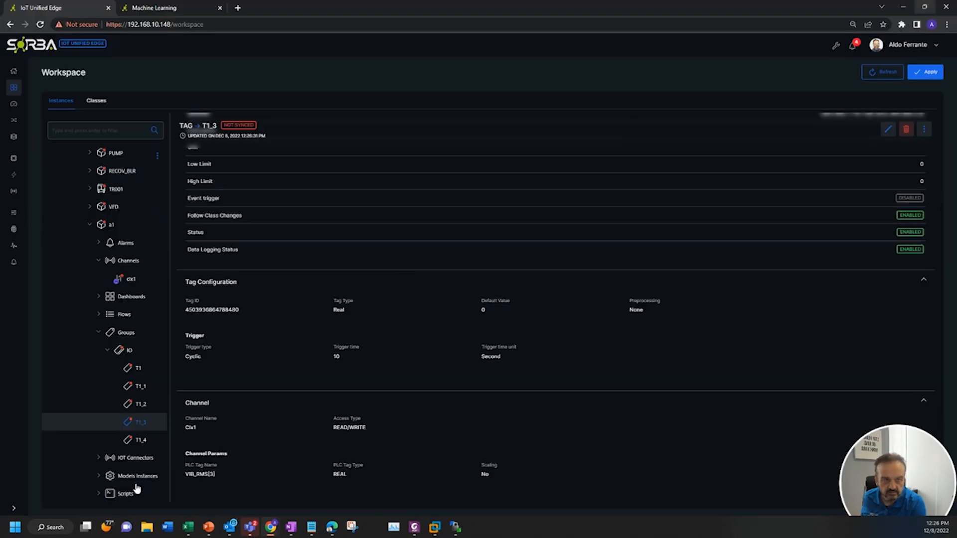
{"action": "left_click", "coordinate": [140, 439]}
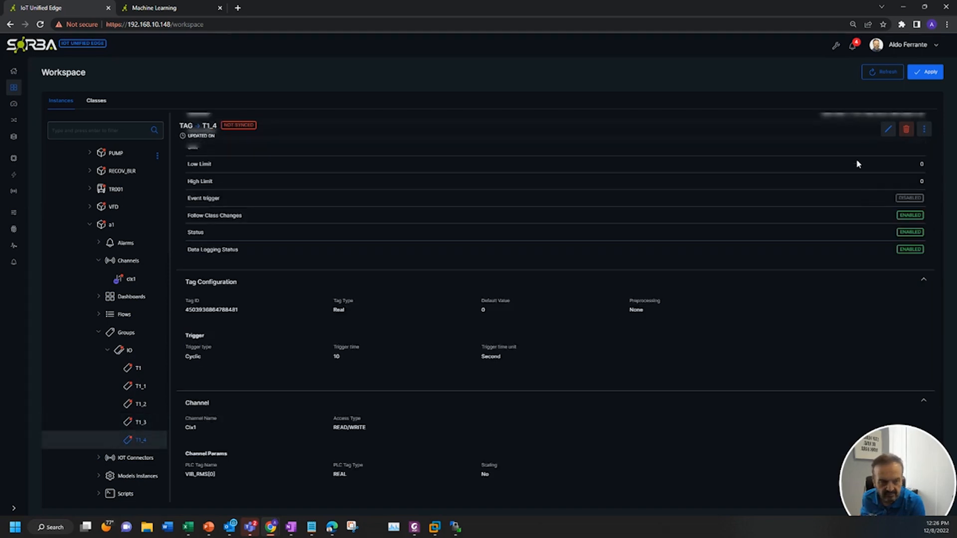
{"action": "left_click", "coordinate": [888, 129]}
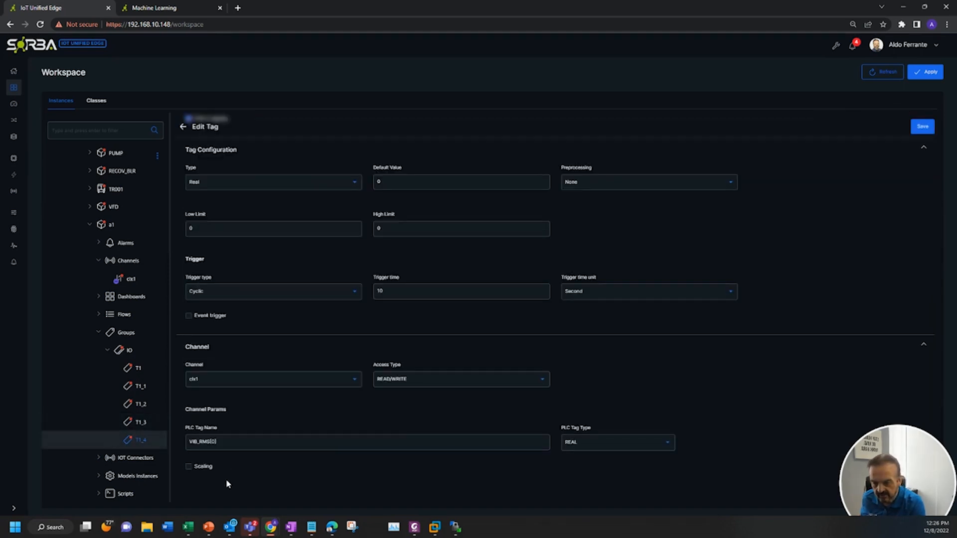
{"action": "left_click", "coordinate": [235, 443]}
{"action": "key", "text": "BackSpace"}
{"action": "key", "text": "BackSpace"}
{"action": "key", "text": "BackSpace"}
{"action": "key", "text": "BackSpace"}
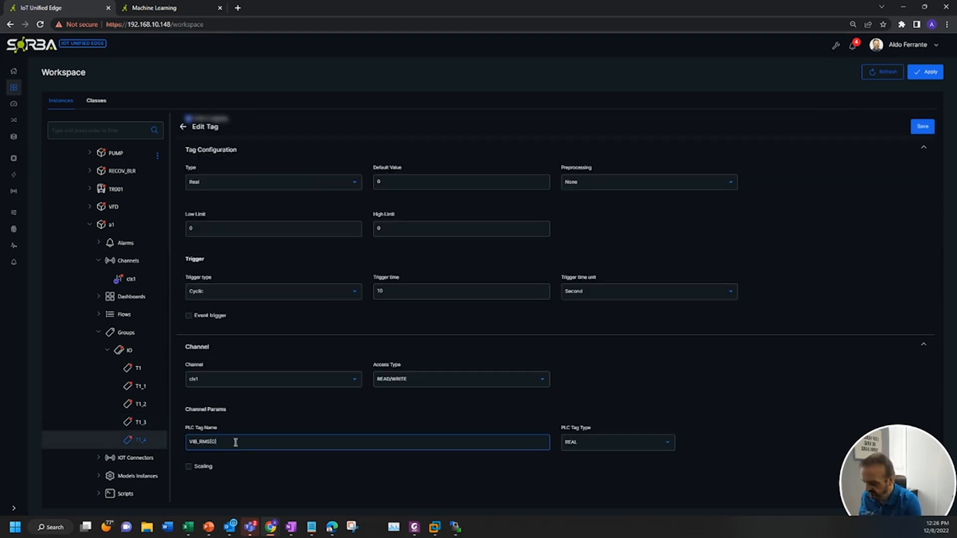
{"action": "type", "text": "PM"}
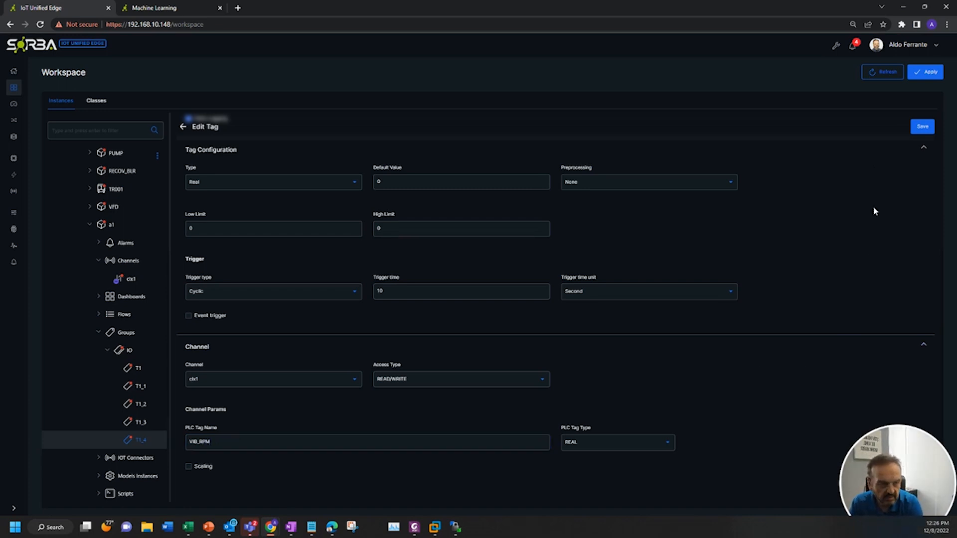
{"action": "left_click", "coordinate": [922, 127]}
{"action": "left_click", "coordinate": [930, 74]}
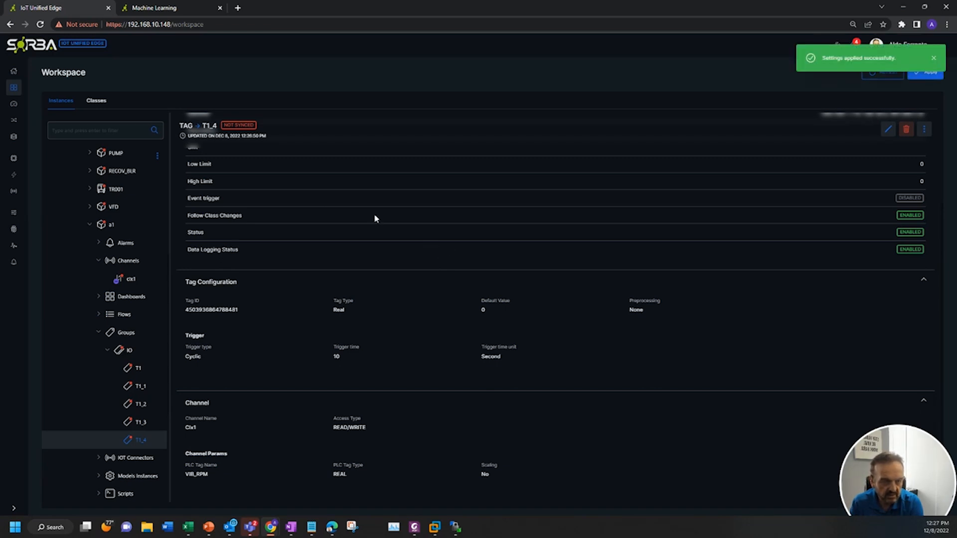
Open Data View, select all tags of asset a1's IO group, and start monitoring their live values
{"action": "left_click", "coordinate": [14, 138]}
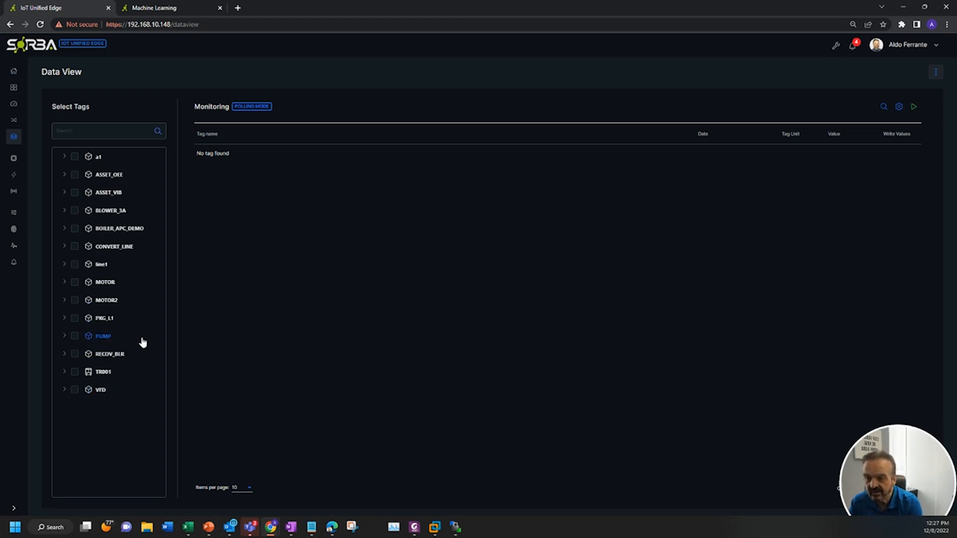
{"action": "left_click", "coordinate": [65, 158]}
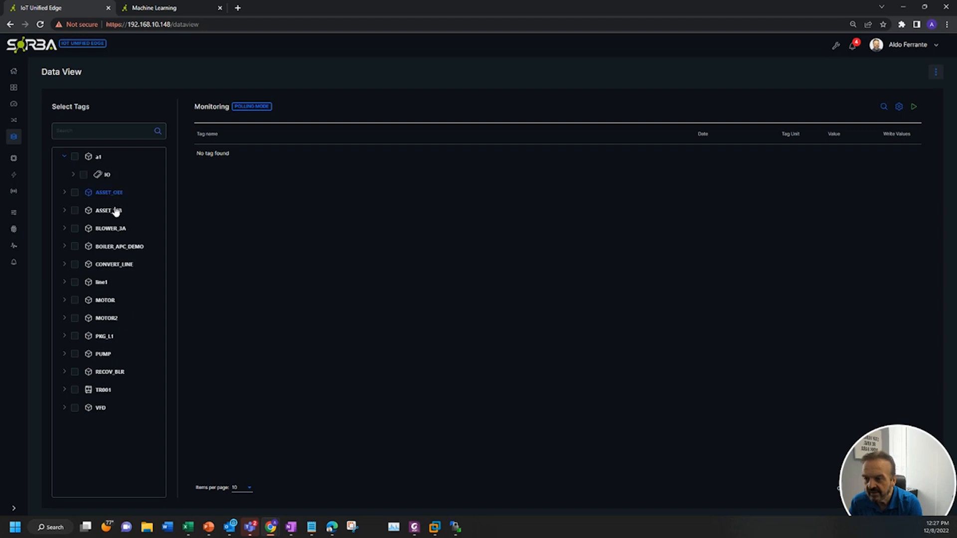
{"action": "left_click", "coordinate": [74, 176]}
{"action": "left_click", "coordinate": [83, 175]}
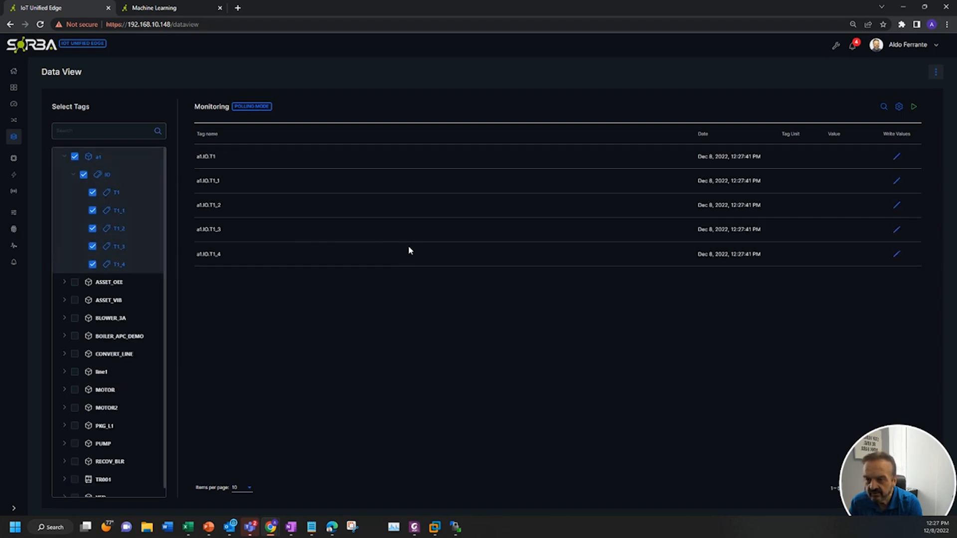
{"action": "left_click", "coordinate": [914, 107]}
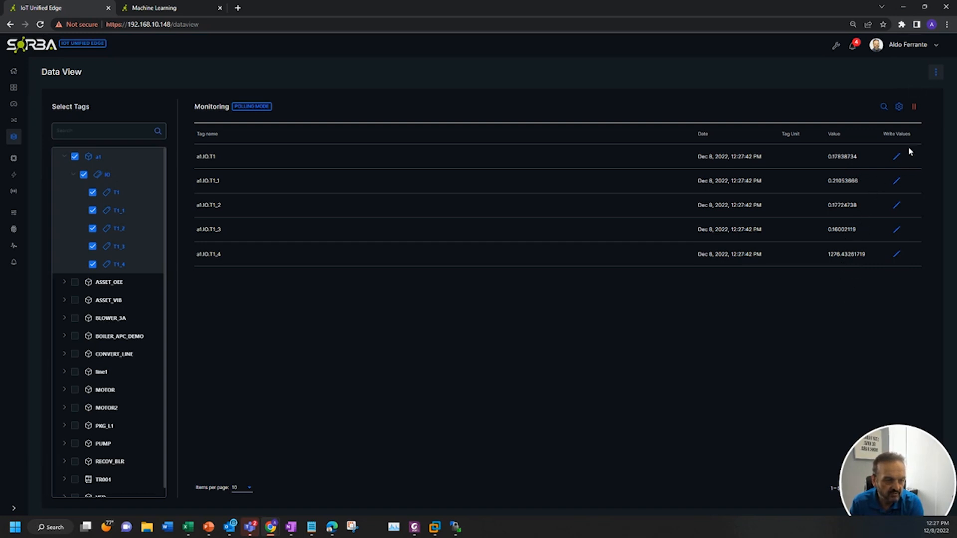
{"action": "left_click", "coordinate": [899, 109]}
{"action": "left_click", "coordinate": [466, 289]}
{"action": "left_click", "coordinate": [544, 325]}
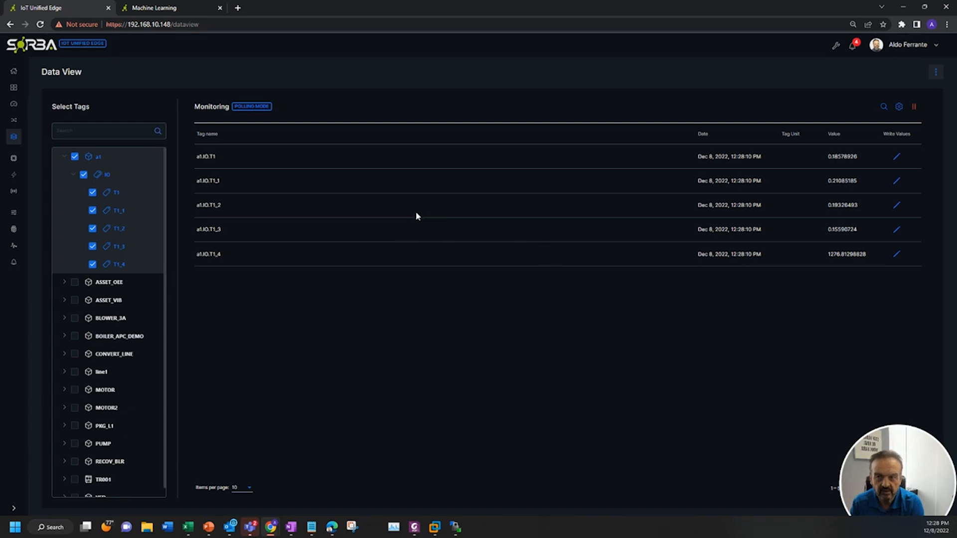
Open the dashboards application and create a new dashboard with a new panel
{"action": "left_click", "coordinate": [13, 104]}
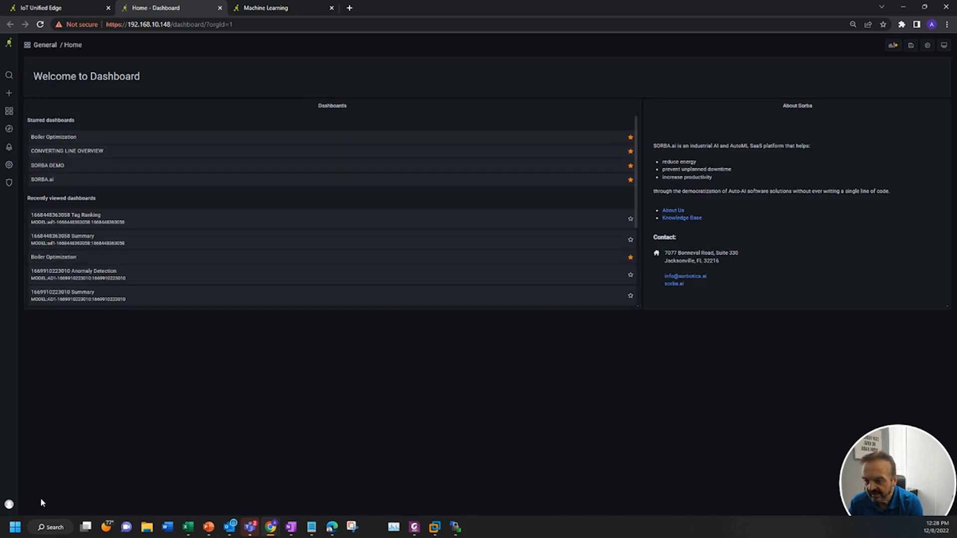
{"action": "mouse_move", "coordinate": [8, 507]}
{"action": "left_click", "coordinate": [43, 506]}
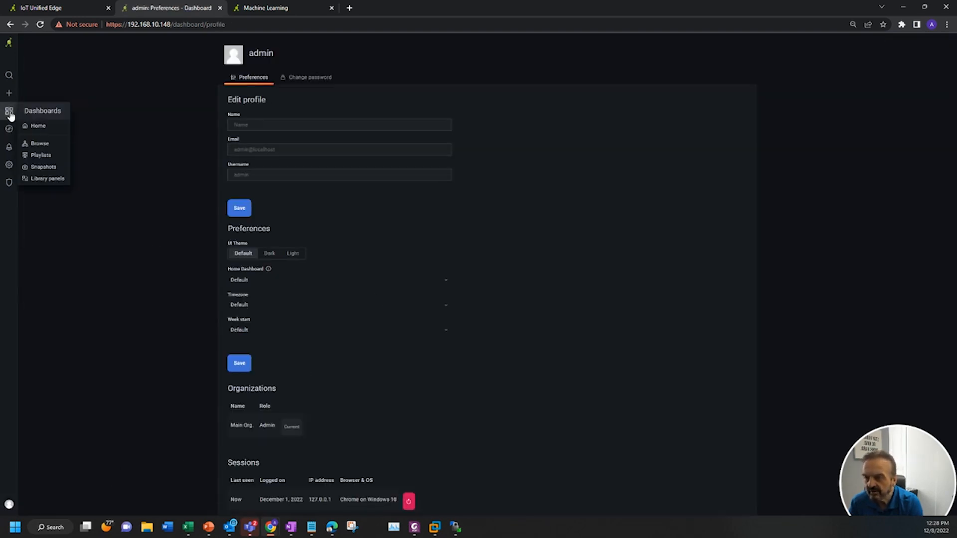
{"action": "mouse_move", "coordinate": [9, 93]}
{"action": "left_click", "coordinate": [35, 102]}
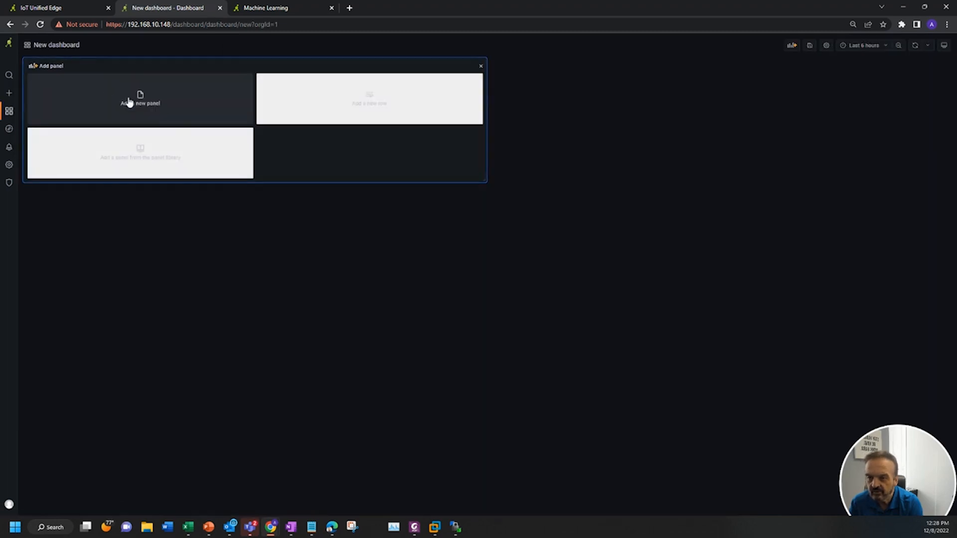
{"action": "left_click", "coordinate": [164, 106]}
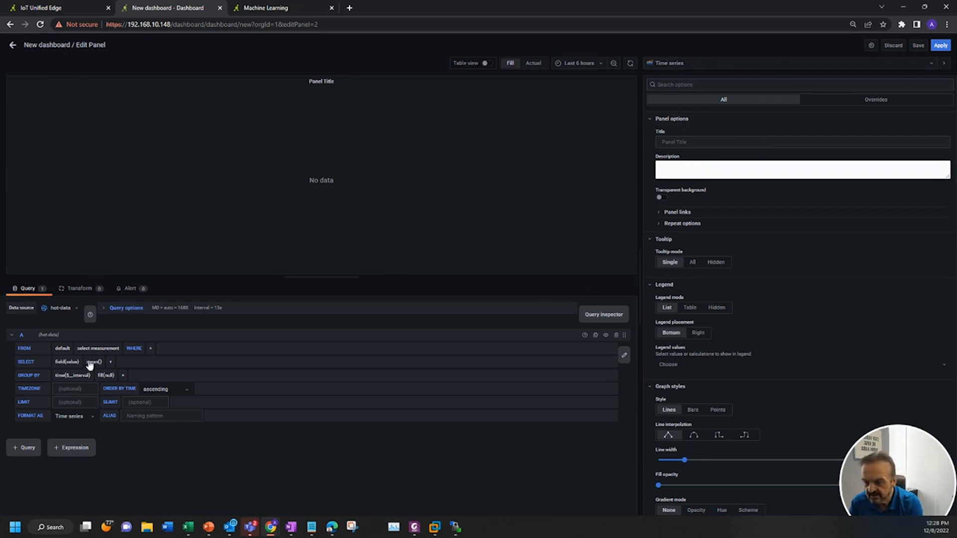
Set query A to measurement SDE1.a1 and field IO.T1, removing the mean aggregation and time grouping
{"action": "left_click", "coordinate": [108, 349]}
{"action": "scroll", "coordinate": [119, 392], "scroll_direction": "down", "scroll_amount": 2}
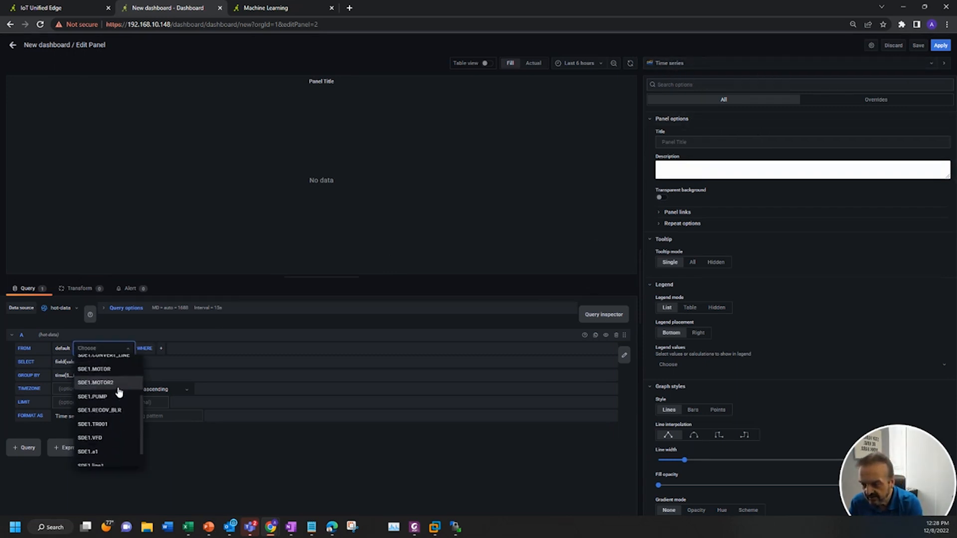
{"action": "scroll", "coordinate": [120, 393], "scroll_direction": "up", "scroll_amount": 3}
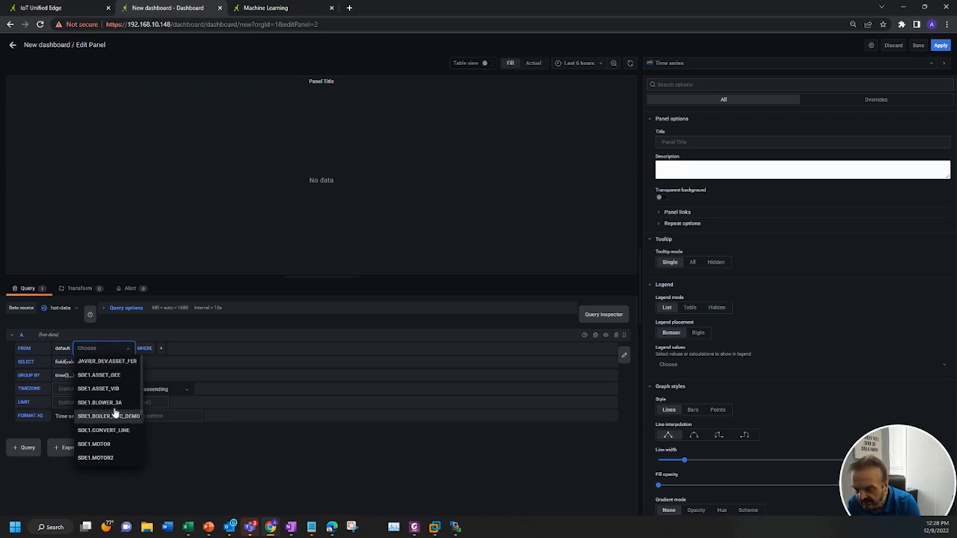
{"action": "scroll", "coordinate": [119, 414], "scroll_direction": "down", "scroll_amount": 2}
{"action": "scroll", "coordinate": [120, 441], "scroll_direction": "down", "scroll_amount": 5}
{"action": "left_click", "coordinate": [118, 438]}
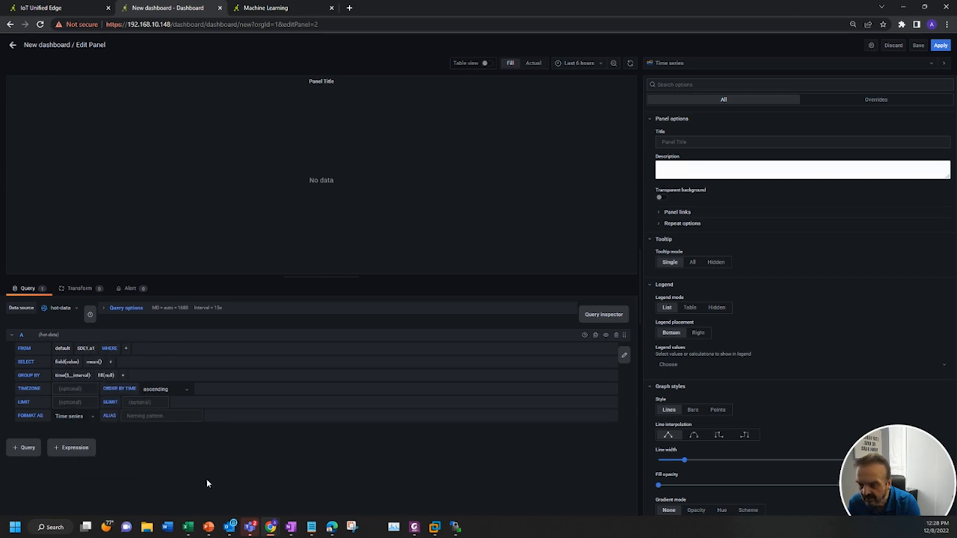
{"action": "left_click", "coordinate": [75, 362]}
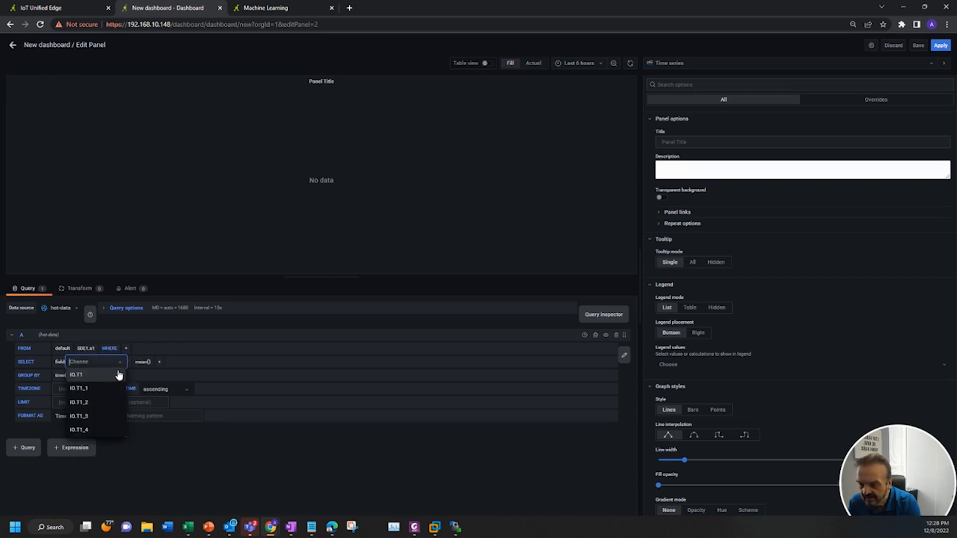
{"action": "left_click", "coordinate": [90, 375]}
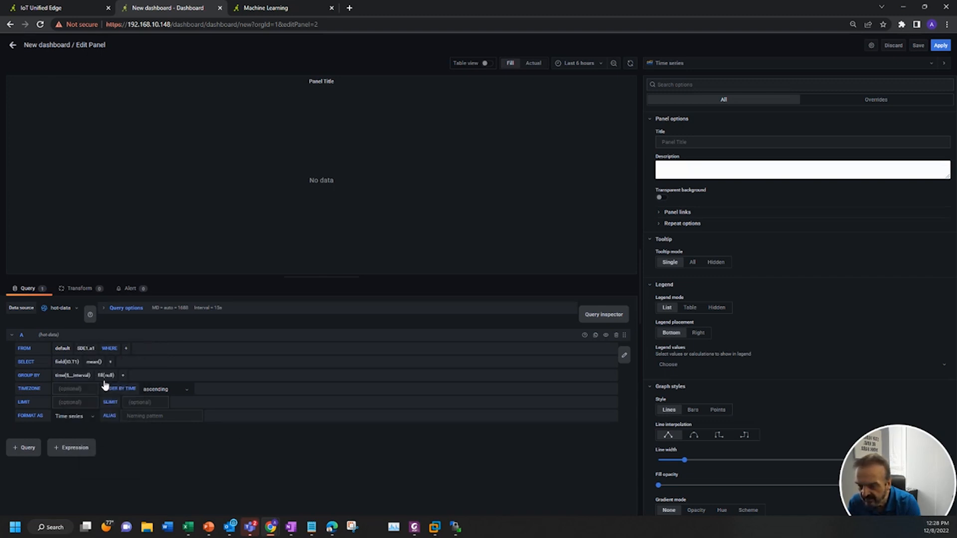
{"action": "left_click", "coordinate": [63, 379]}
{"action": "left_click", "coordinate": [72, 391]}
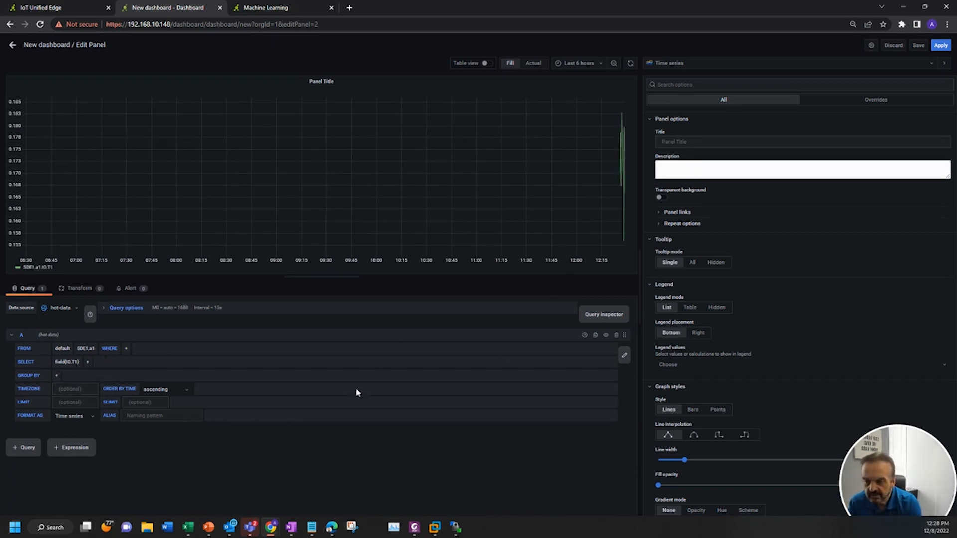
Duplicate query A and change the copy's field to IO.T1_1
{"action": "left_click", "coordinate": [596, 335]}
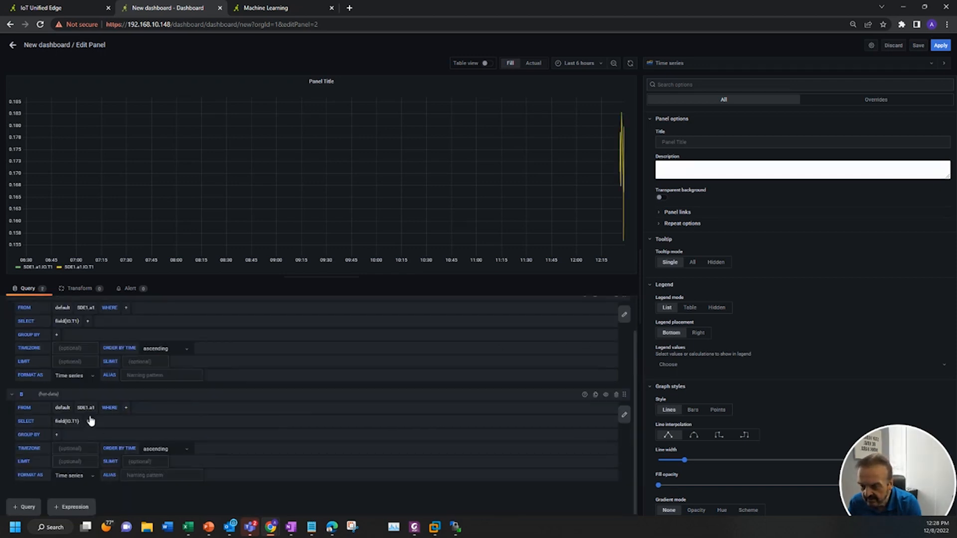
{"action": "left_click", "coordinate": [70, 421]}
{"action": "left_click", "coordinate": [95, 451]}
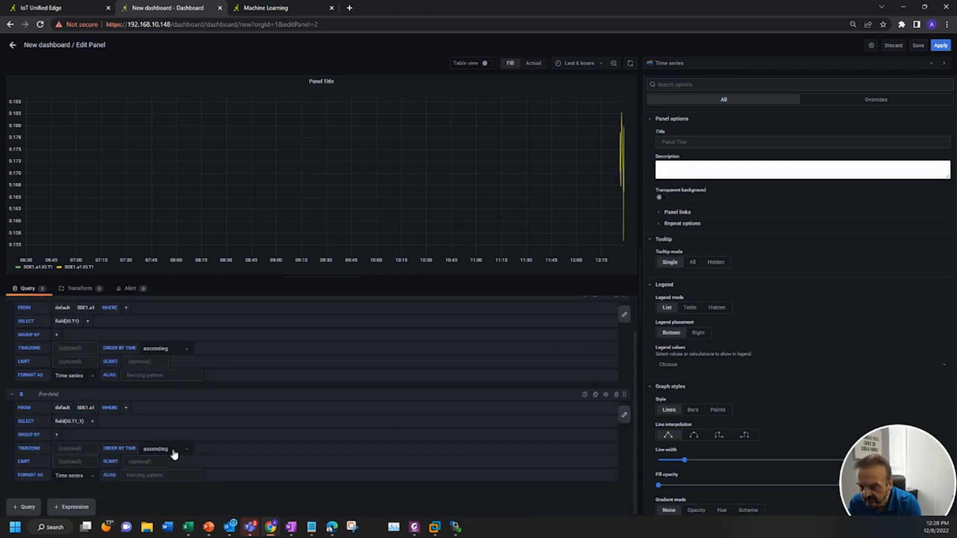
Duplicate query B and change the copy's field to IO.T1_2
{"action": "left_click", "coordinate": [596, 394]}
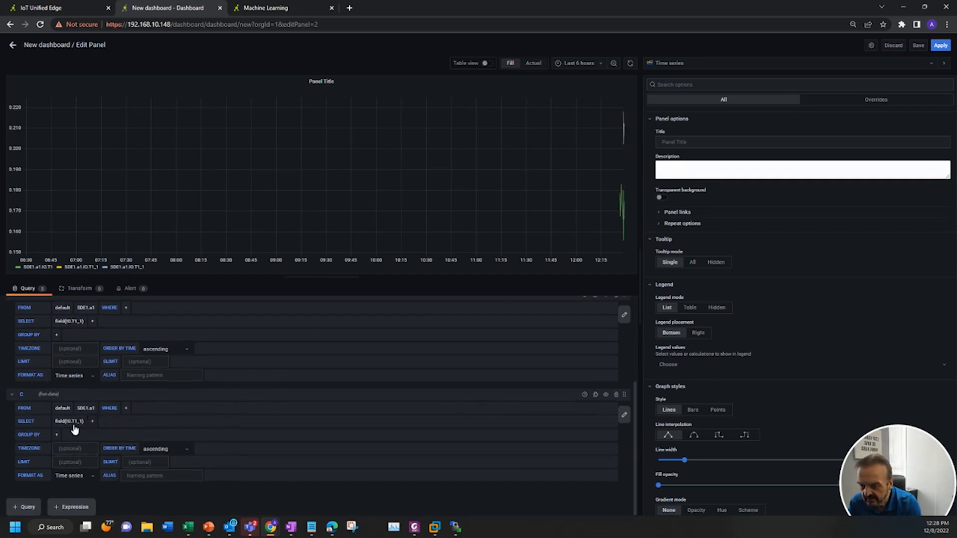
{"action": "left_click", "coordinate": [71, 423]}
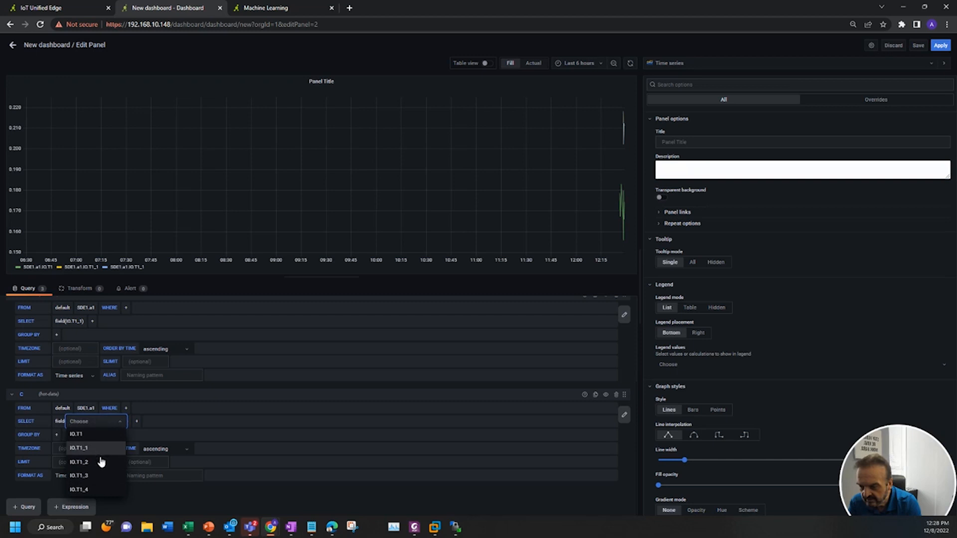
{"action": "left_click", "coordinate": [101, 463]}
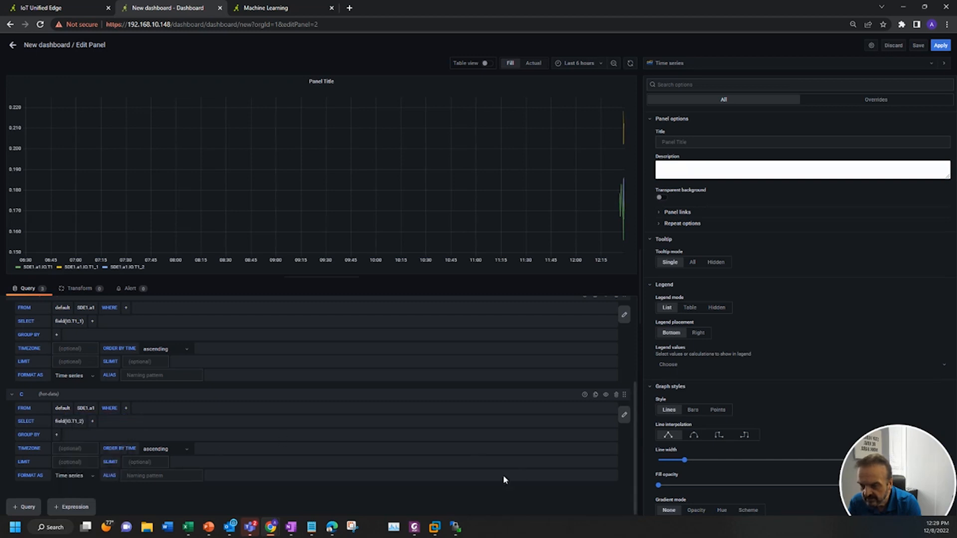
Duplicate query C and change the copy's field to IO.T1_3
{"action": "left_click", "coordinate": [595, 395]}
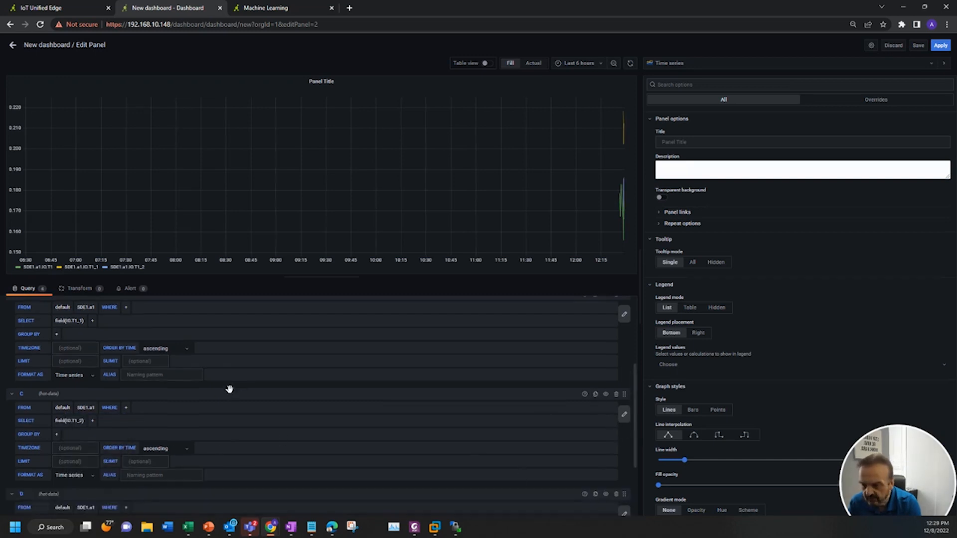
{"action": "left_click", "coordinate": [78, 425]}
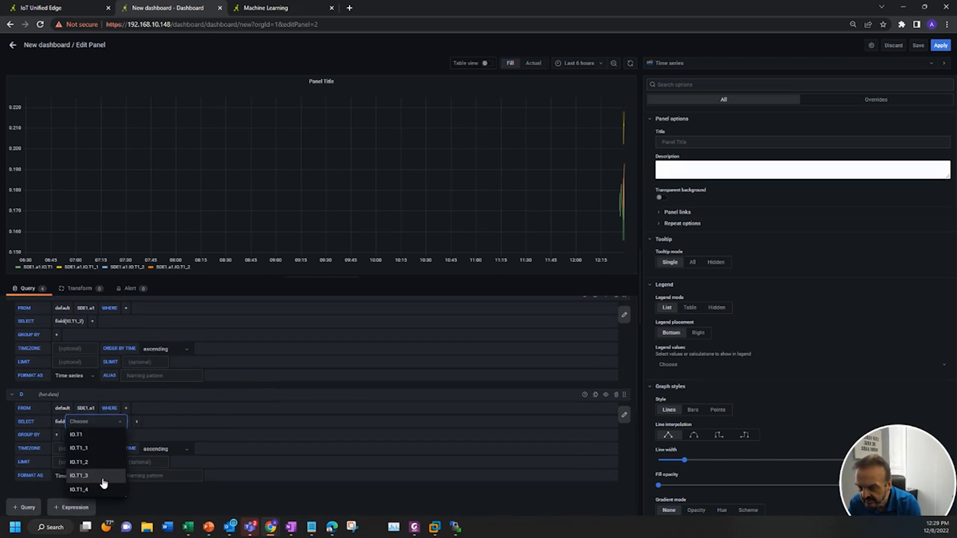
{"action": "left_click", "coordinate": [103, 481]}
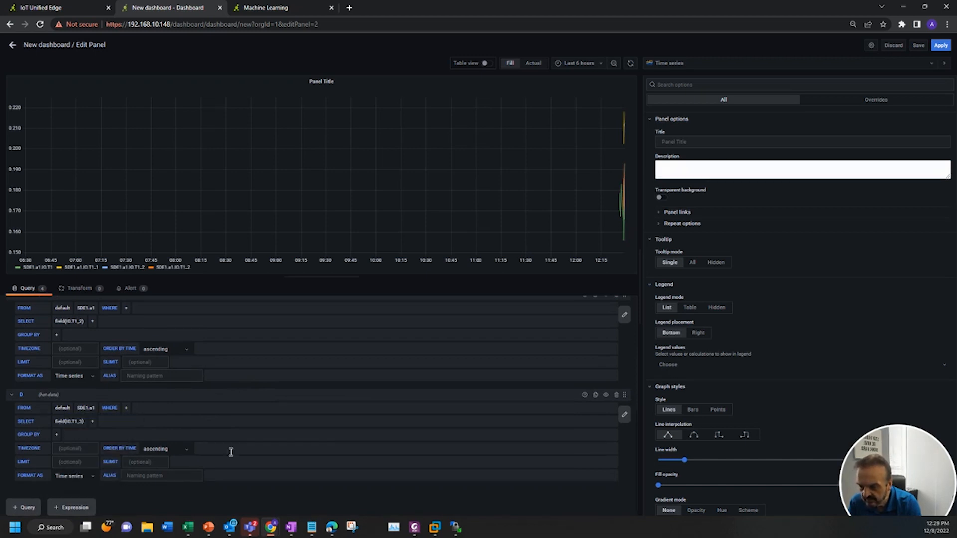
Duplicate query D, change the copy's field to IO.T1_4, and apply the panel to the dashboard
{"action": "left_click", "coordinate": [595, 394]}
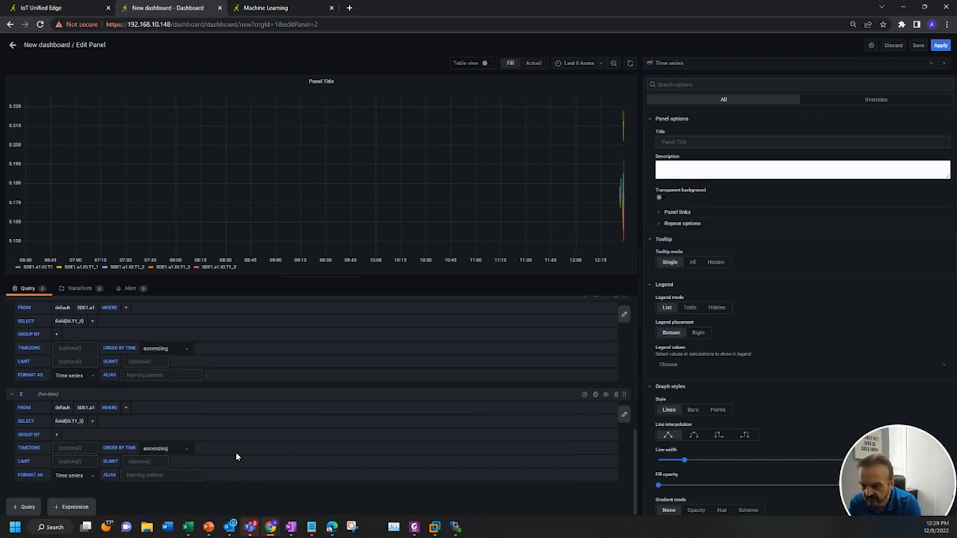
{"action": "left_click", "coordinate": [77, 427]}
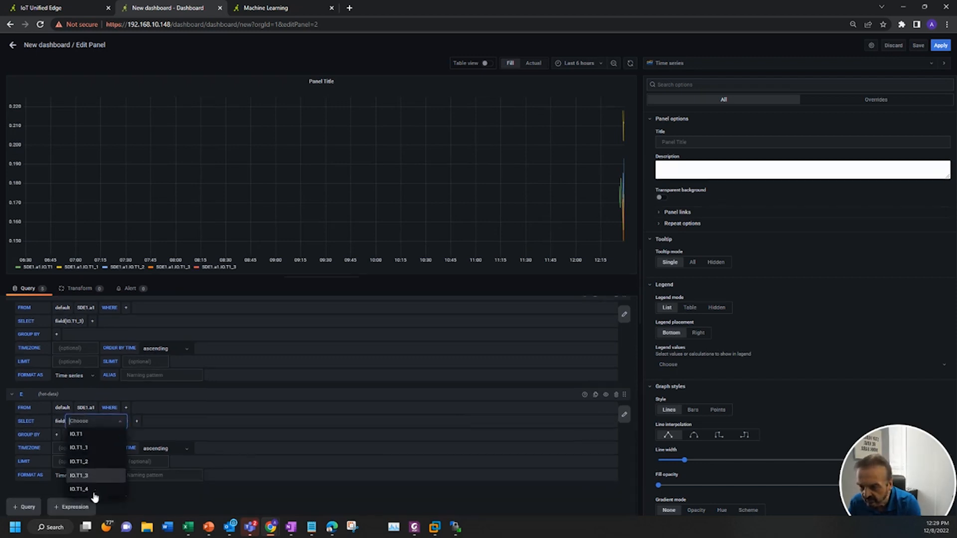
{"action": "left_click", "coordinate": [83, 489]}
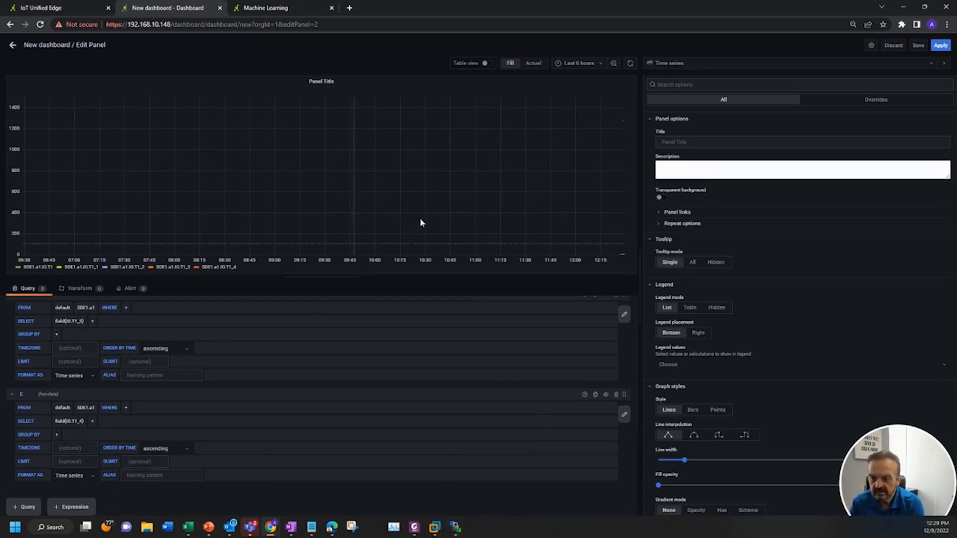
{"action": "left_click", "coordinate": [941, 45]}
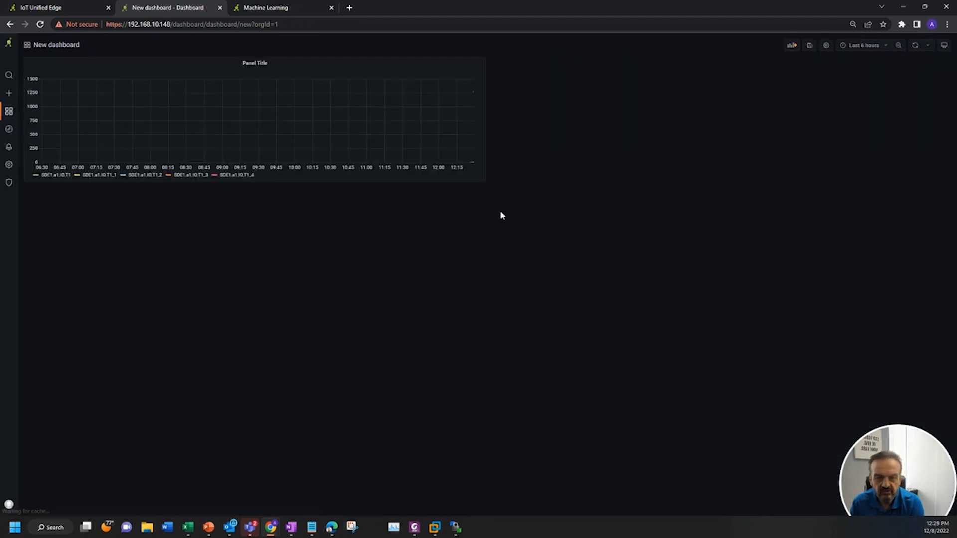
Set the dashboard time range to Last 5 minutes and its auto-refresh interval to 5s
{"action": "left_click", "coordinate": [864, 46]}
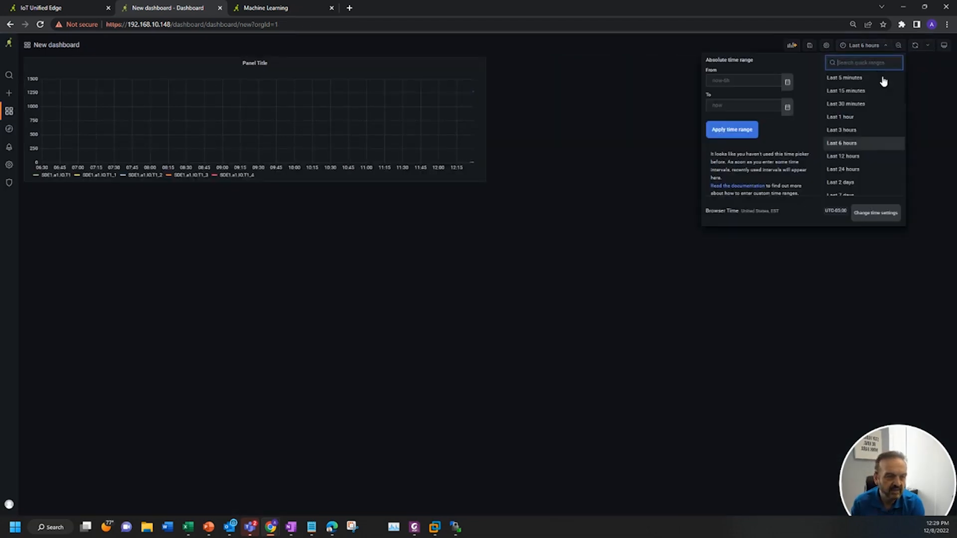
{"action": "left_click", "coordinate": [860, 78]}
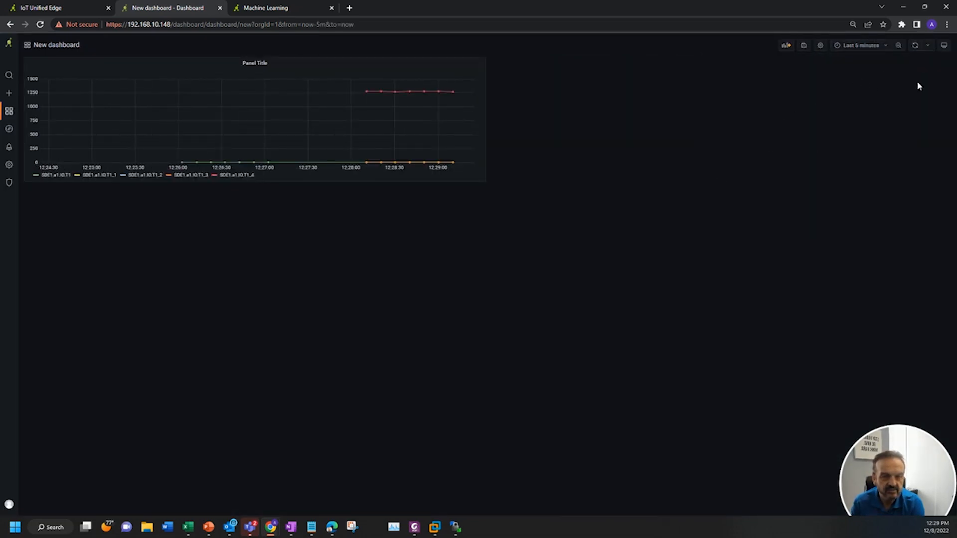
{"action": "left_click", "coordinate": [928, 45]}
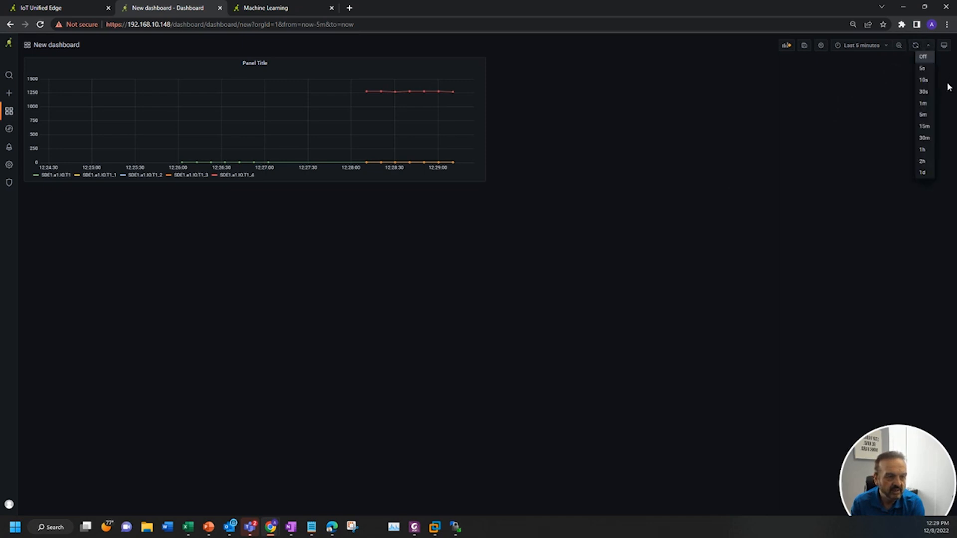
{"action": "left_click", "coordinate": [923, 69]}
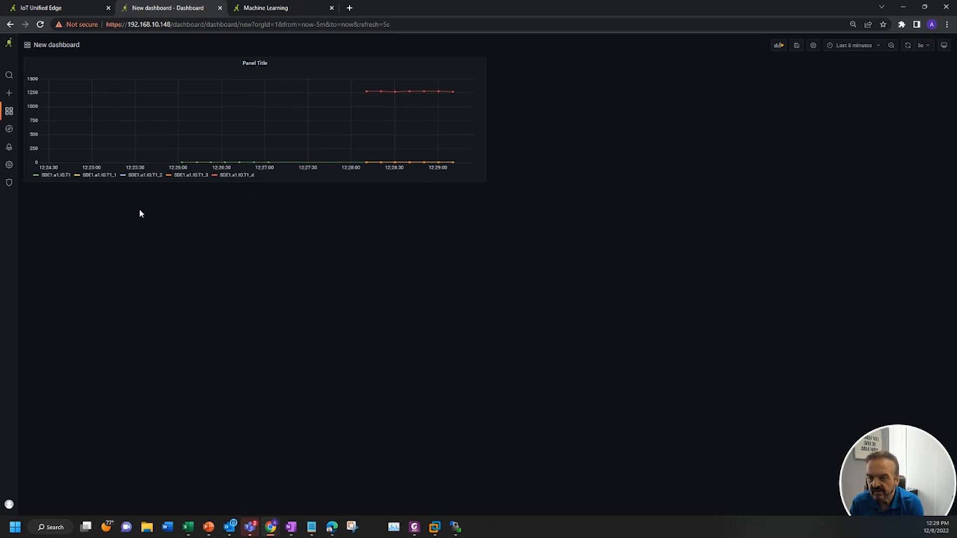
Show each series alone in turn from the panel legend to inspect its individual values
{"action": "left_click", "coordinate": [246, 177]}
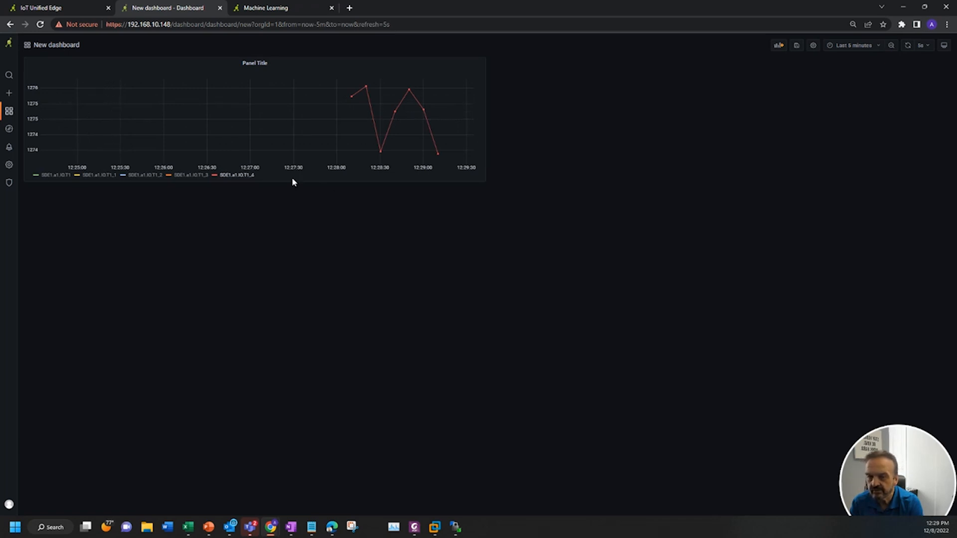
{"action": "left_click", "coordinate": [199, 176]}
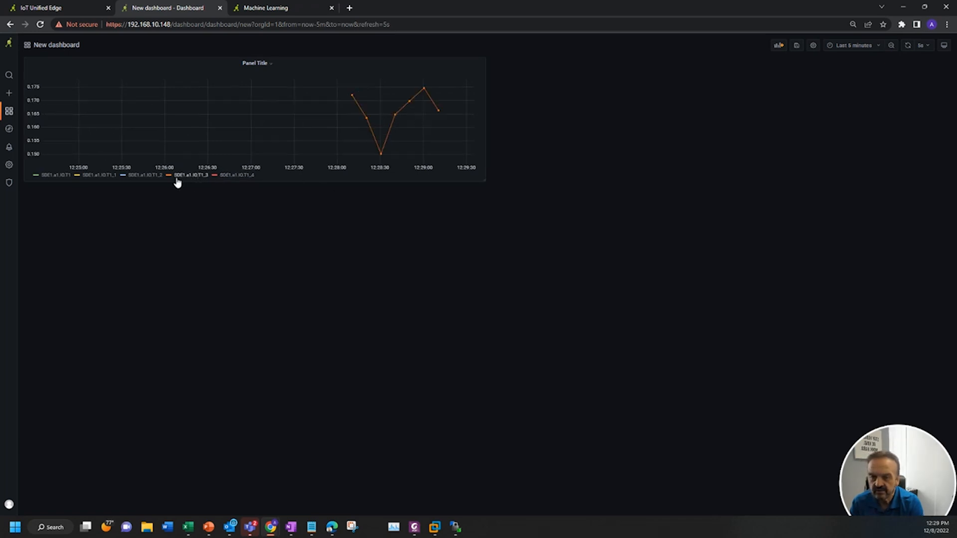
{"action": "left_click", "coordinate": [143, 178]}
{"action": "left_click", "coordinate": [101, 177]}
{"action": "left_click", "coordinate": [52, 177]}
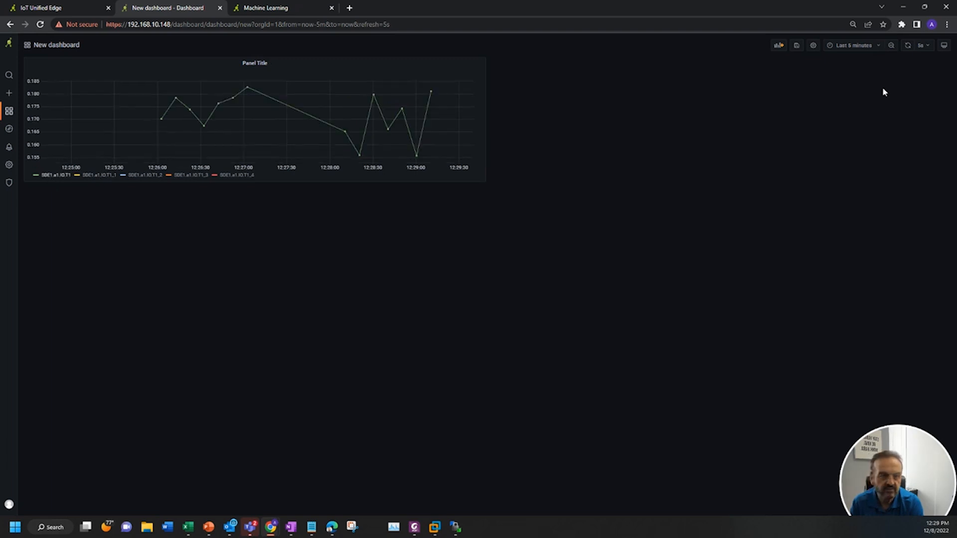